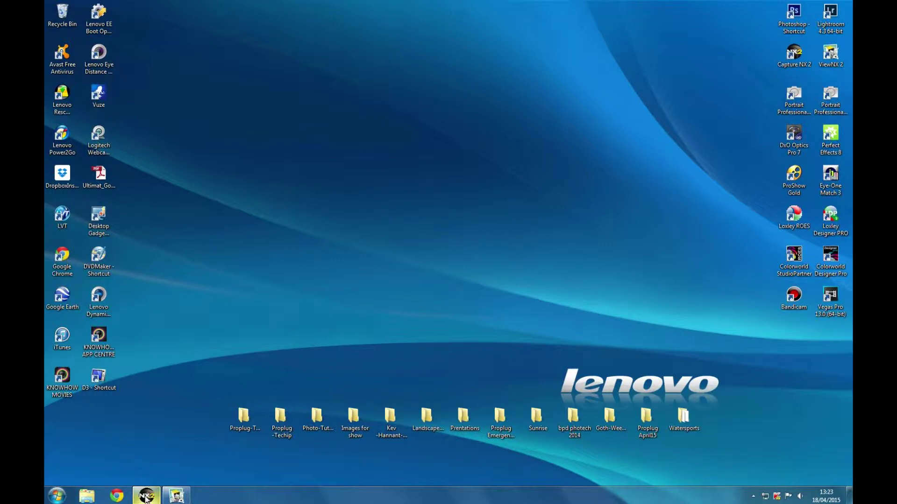
- Open the Watersports photo folder, scroll through its files, then close the folder window
{"action": "mouse_move", "coordinate": [177, 499]}
{"action": "double_click", "coordinate": [684, 420]}
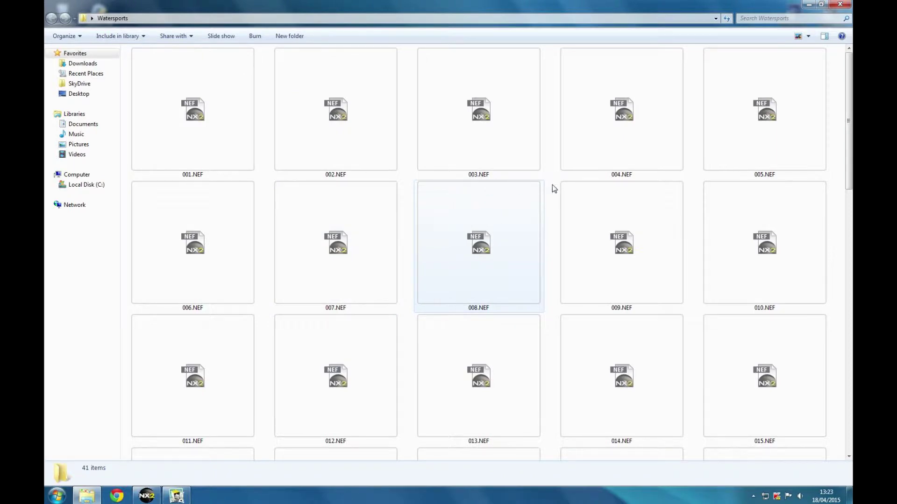
{"action": "scroll", "coordinate": [600, 208], "scroll_direction": "down", "scroll_amount": 3}
{"action": "scroll", "coordinate": [599, 208], "scroll_direction": "down", "scroll_amount": 6}
{"action": "scroll", "coordinate": [313, 305], "scroll_direction": "up", "scroll_amount": 9}
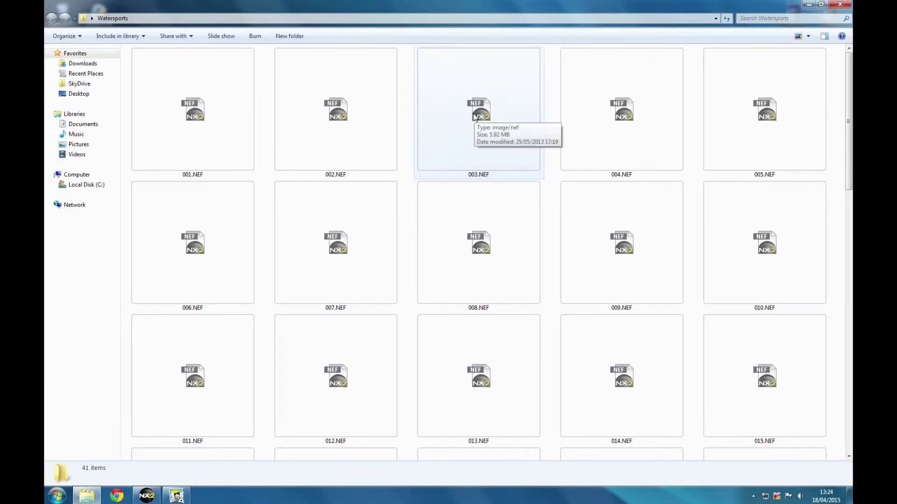
{"action": "left_click", "coordinate": [839, 4]}
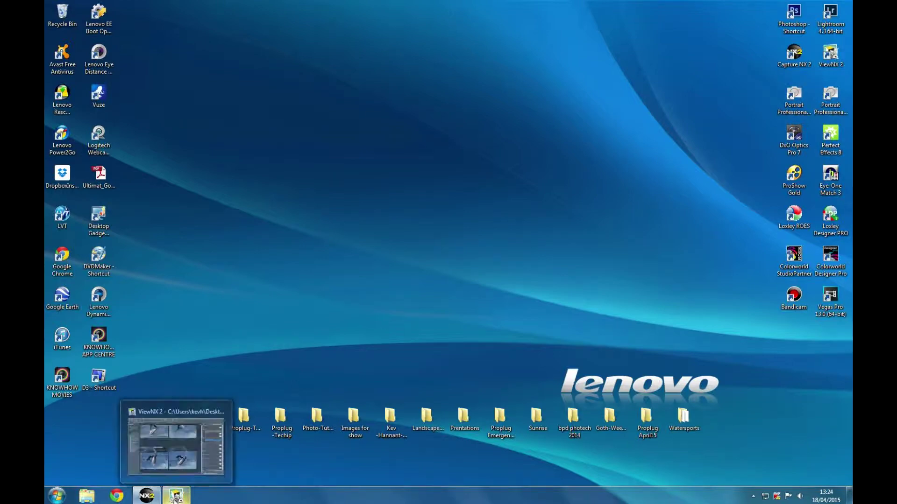
- In ViewNX 2, scroll down the thumbnails and select the 030.NEF jet-ski photo
{"action": "left_click", "coordinate": [176, 498]}
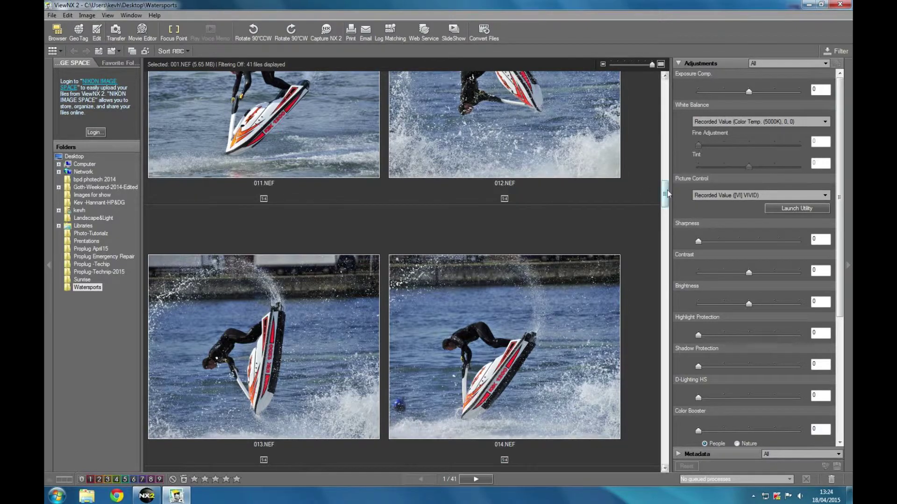
{"action": "left_click_drag", "start_coordinate": [667, 193], "coordinate": [647, 346]}
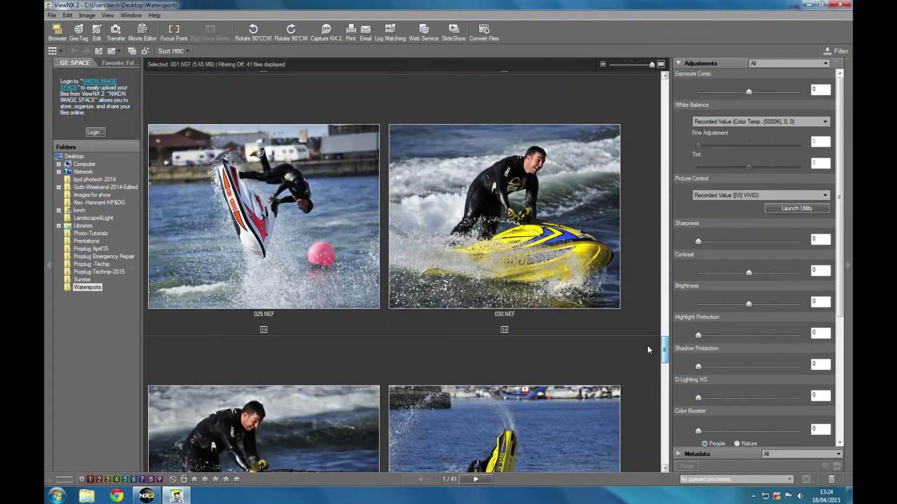
{"action": "left_click", "coordinate": [516, 232]}
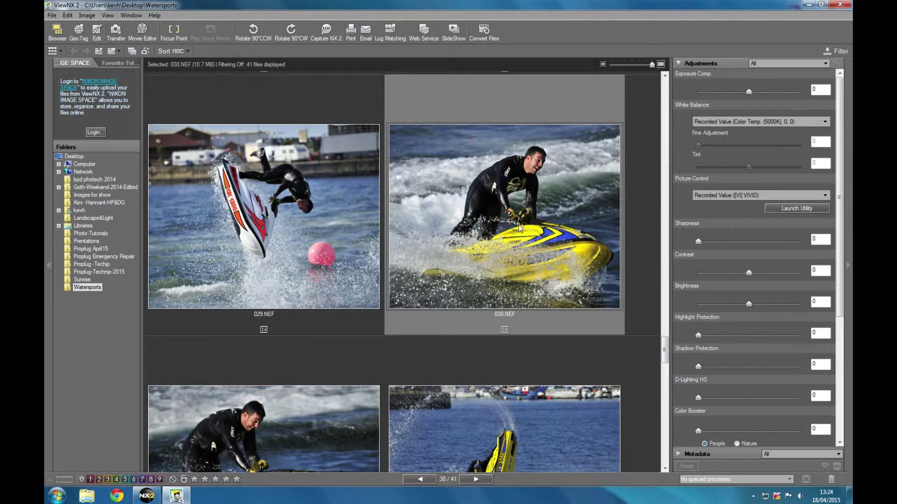
{"action": "left_click", "coordinate": [548, 251]}
{"action": "double_click", "coordinate": [548, 251]}
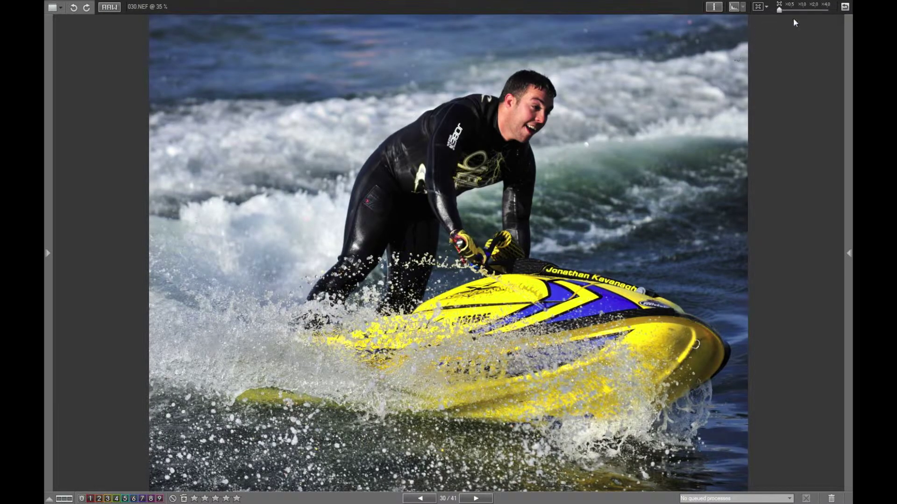
{"action": "left_click", "coordinate": [844, 8]}
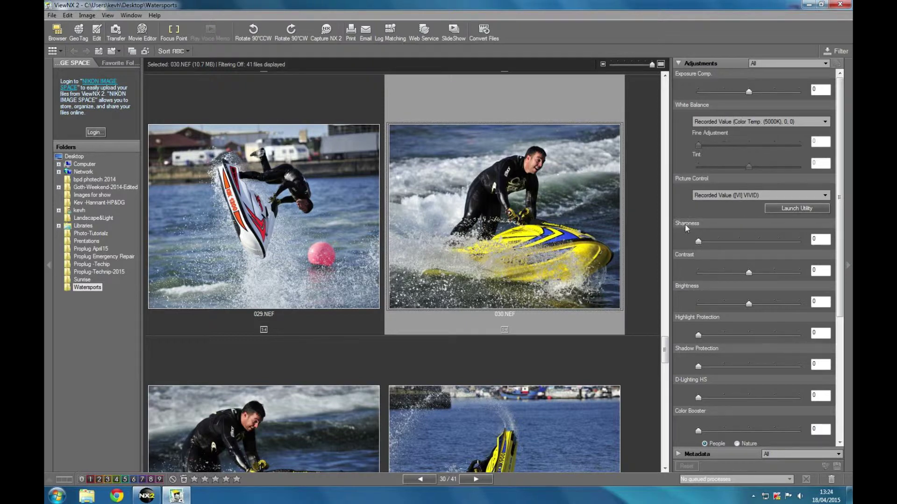
{"action": "left_click_drag", "start_coordinate": [698, 242], "coordinate": [744, 240]}
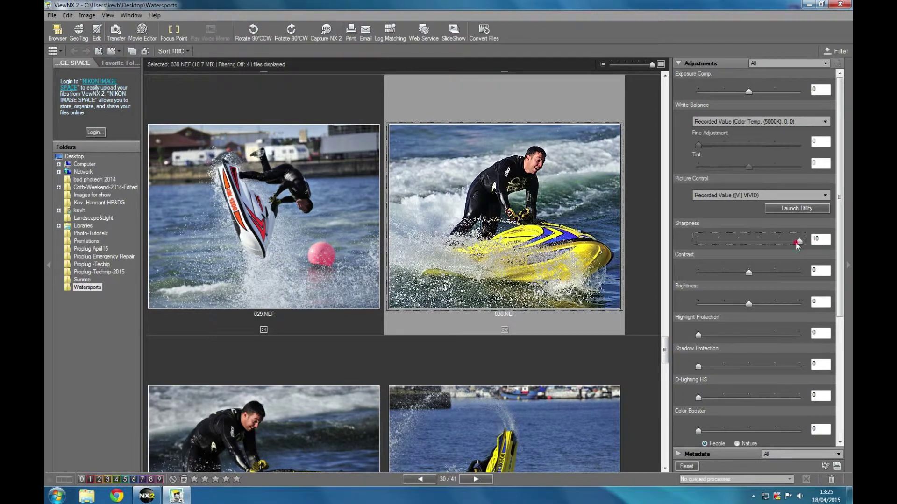
{"action": "left_click_drag", "start_coordinate": [797, 243], "coordinate": [750, 249]}
{"action": "double_click", "coordinate": [553, 222]}
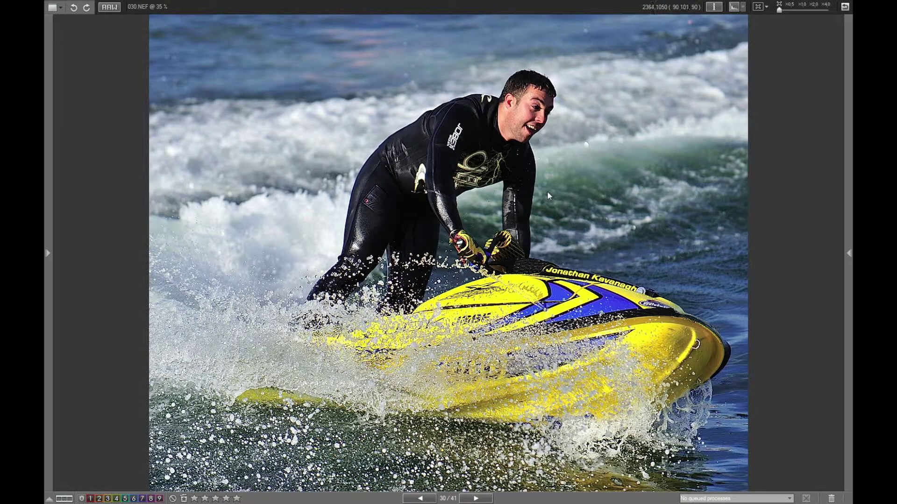
{"action": "left_click", "coordinate": [845, 6]}
{"action": "left_click_drag", "start_coordinate": [798, 241], "coordinate": [677, 270]}
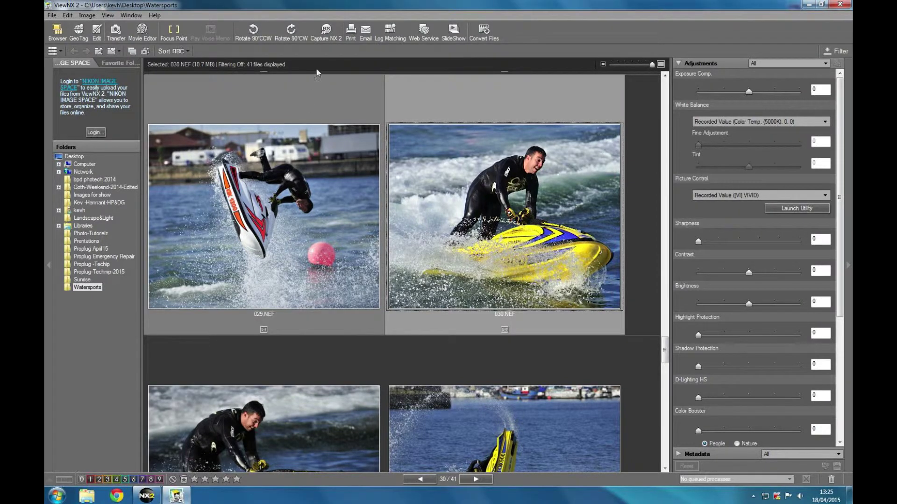
- Open 030.NEF in Capture NX 2 and collapse the folder tree and image browser panels
{"action": "left_click", "coordinate": [333, 32]}
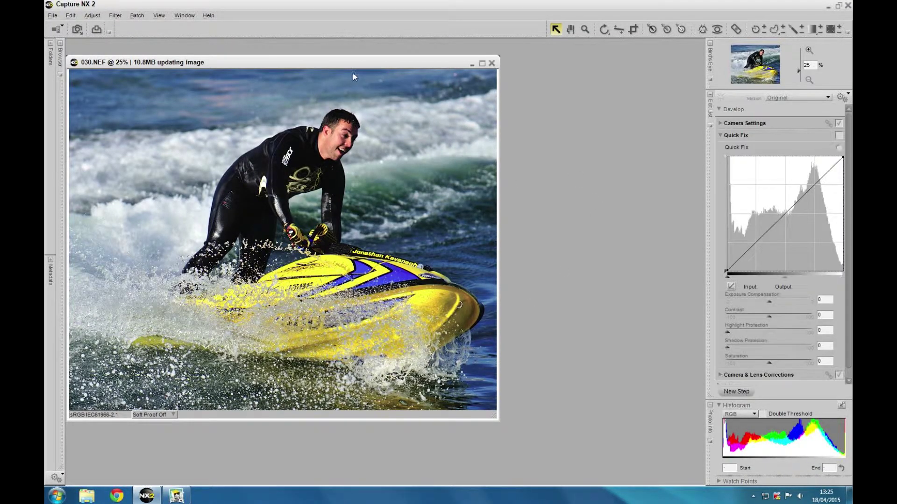
{"action": "left_click_drag", "start_coordinate": [343, 65], "coordinate": [475, 91]}
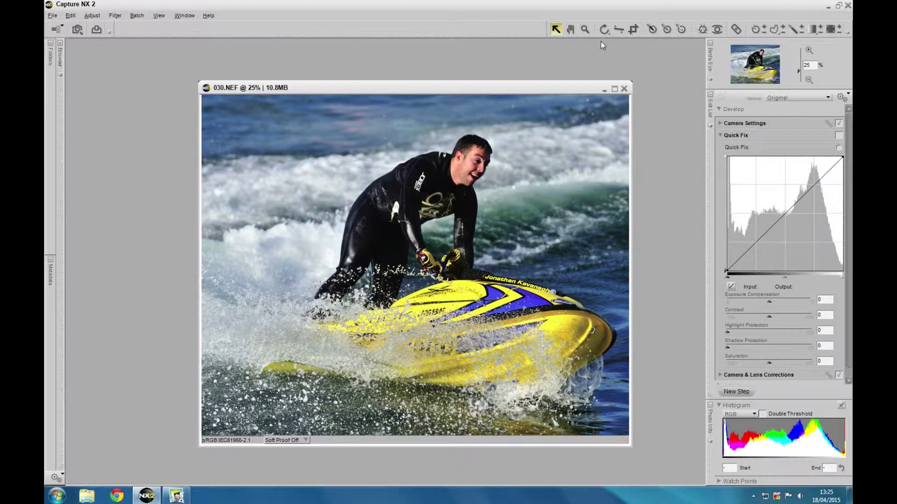
{"action": "left_click", "coordinate": [51, 55]}
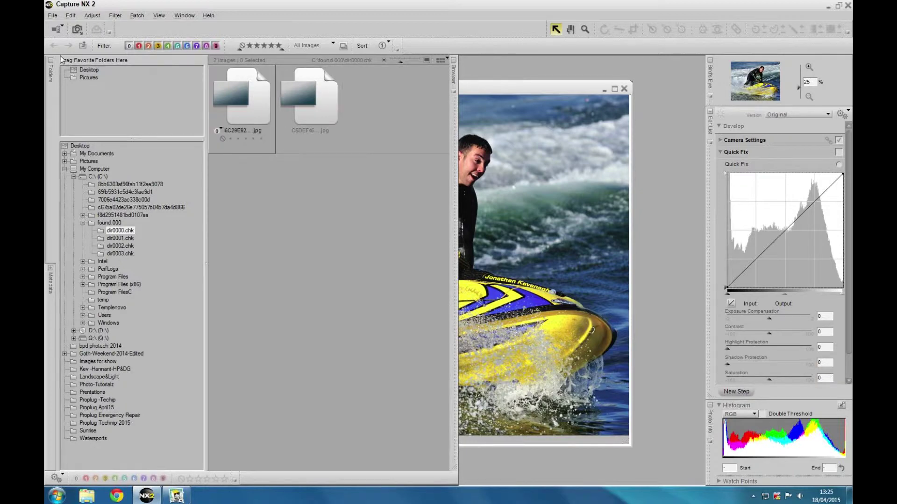
{"action": "left_click", "coordinate": [49, 60]}
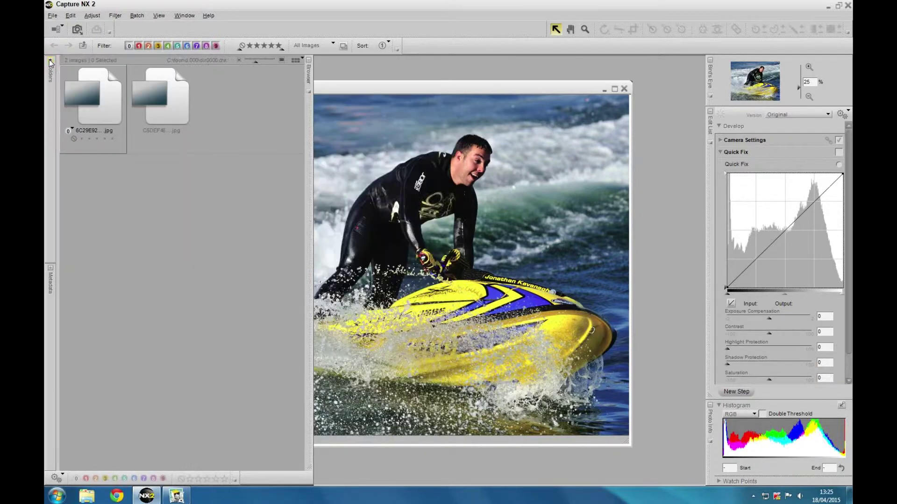
{"action": "left_click", "coordinate": [307, 60]}
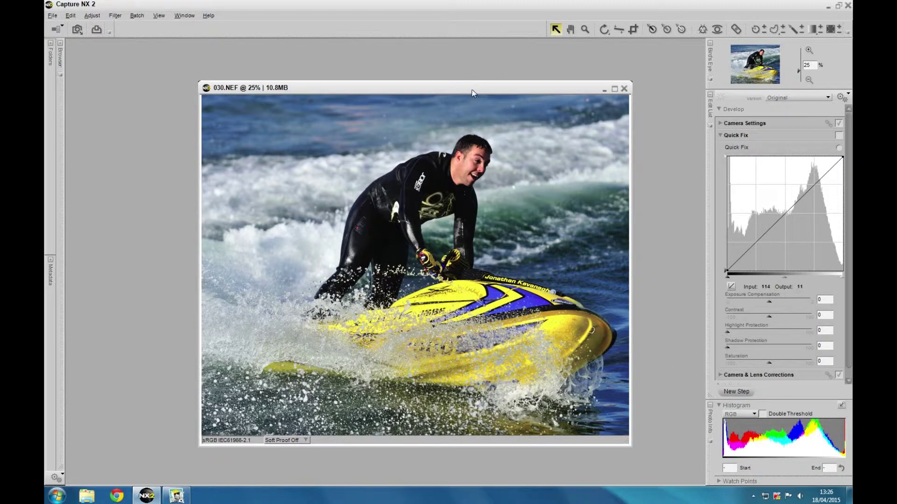
- Maximize the 030.NEF image window to fill the workspace and zoom to 33.3%
{"action": "left_click_drag", "start_coordinate": [471, 90], "coordinate": [429, 75]}
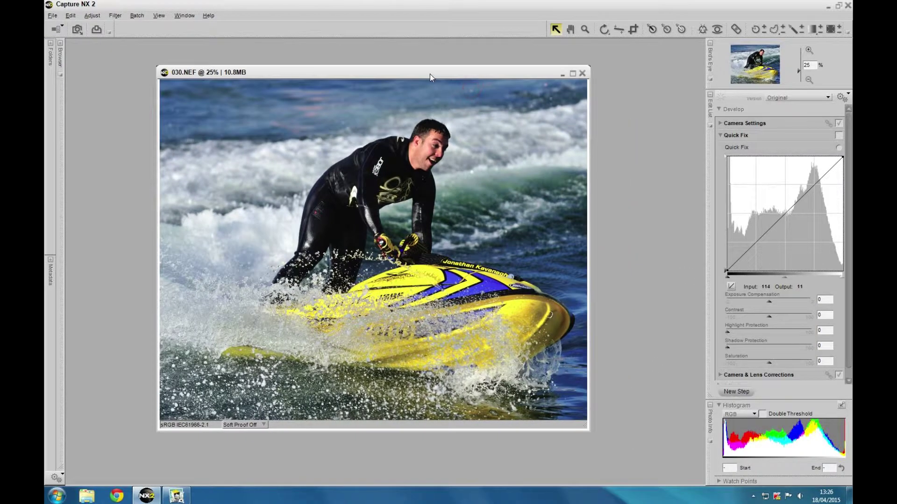
{"action": "left_click", "coordinate": [573, 73]}
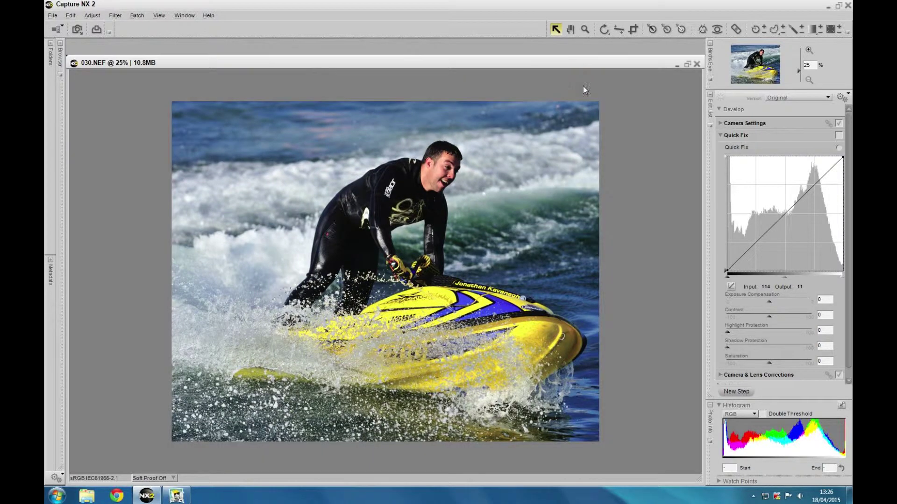
{"action": "left_click", "coordinate": [809, 51]}
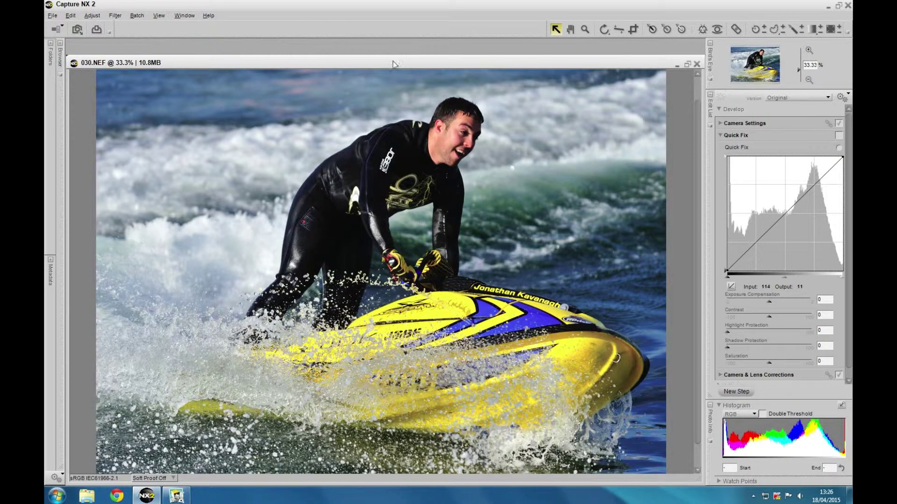
{"action": "left_click_drag", "start_coordinate": [392, 62], "coordinate": [393, 46]}
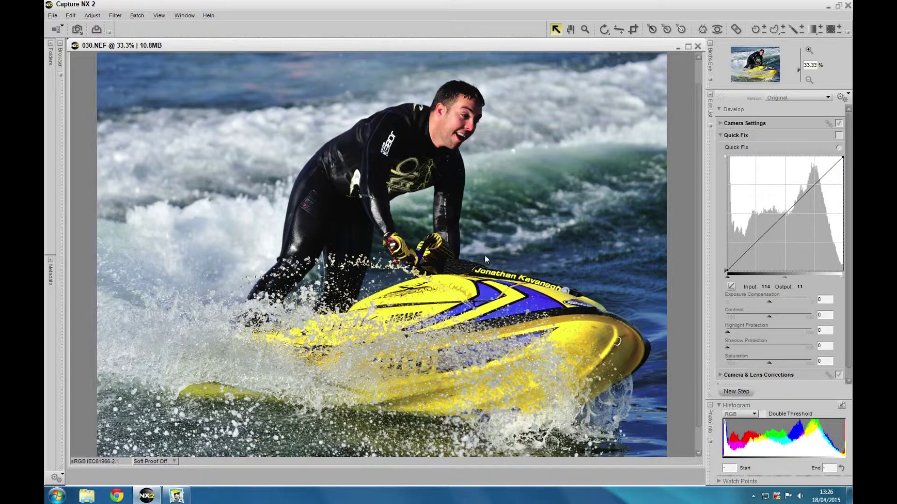
- Add an Unsharp Mask step from Adjust > Focus, leaving Intensity 0, Radius 5, Threshold 0
{"action": "left_click", "coordinate": [92, 15]}
{"action": "mouse_move", "coordinate": [97, 49]}
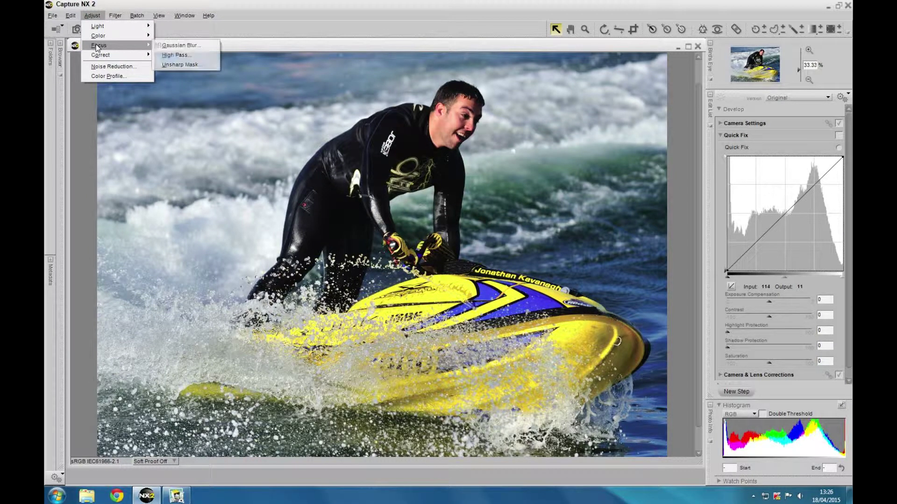
{"action": "left_click", "coordinate": [172, 65]}
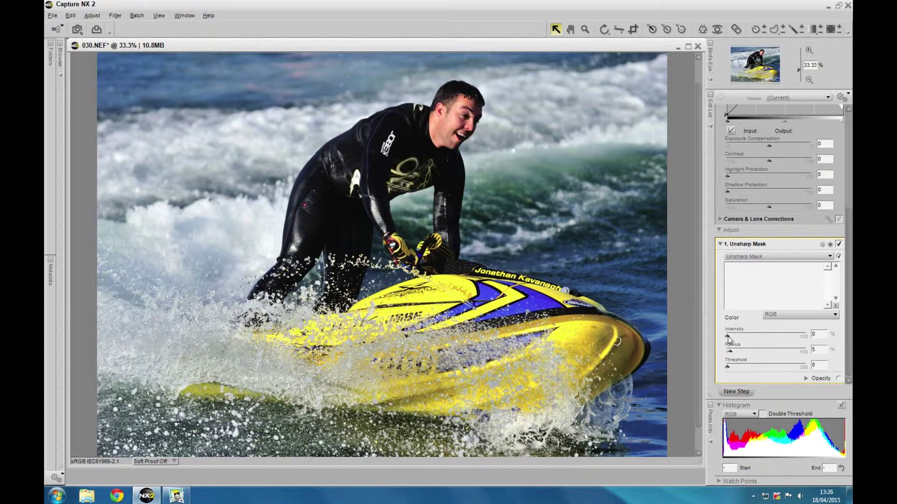
{"action": "left_click_drag", "start_coordinate": [728, 338], "coordinate": [748, 343]}
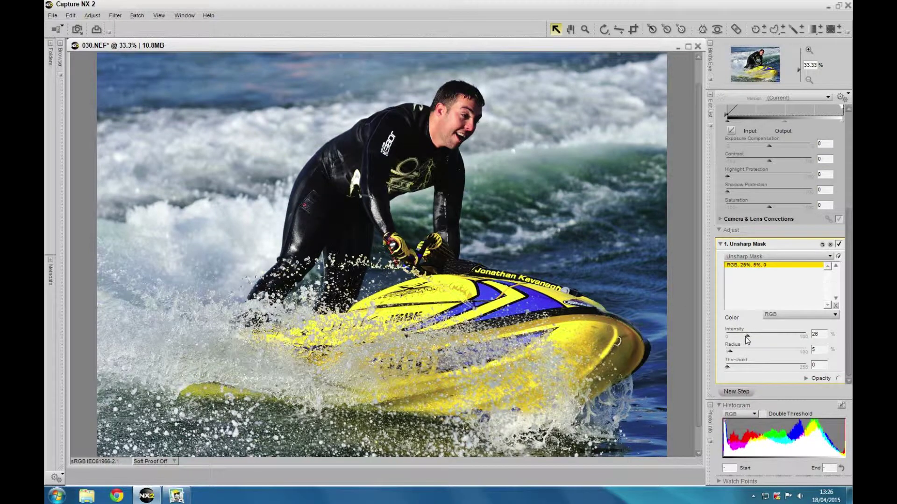
{"action": "left_click_drag", "start_coordinate": [746, 337], "coordinate": [721, 337]}
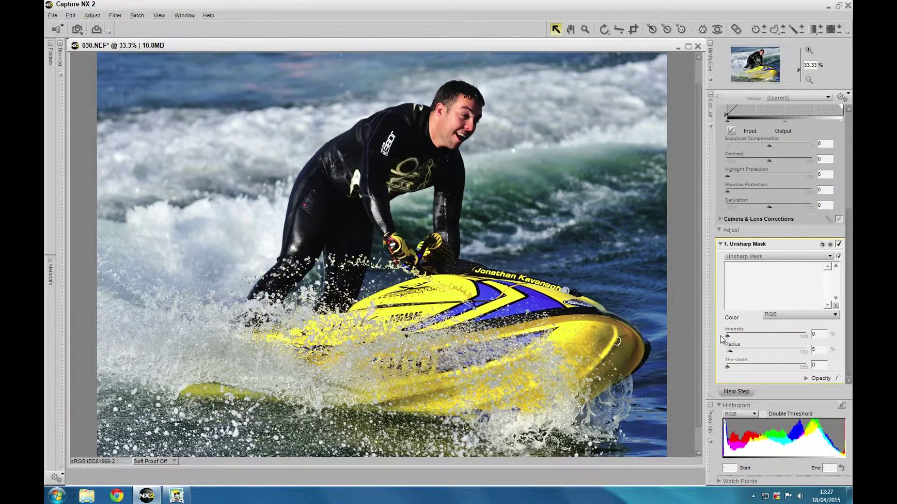
- Add a new step and apply Adjust > Focus > High Pass with 1 px radius
{"action": "left_click", "coordinate": [92, 15]}
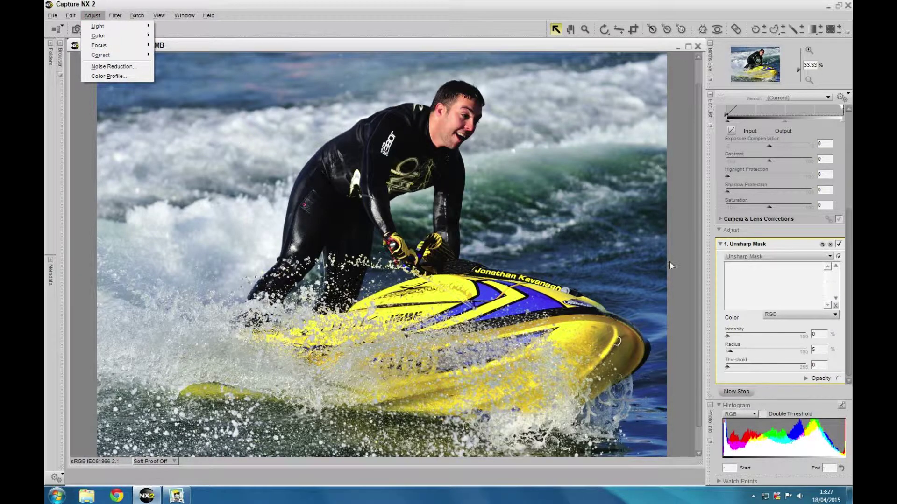
{"action": "left_click", "coordinate": [728, 392]}
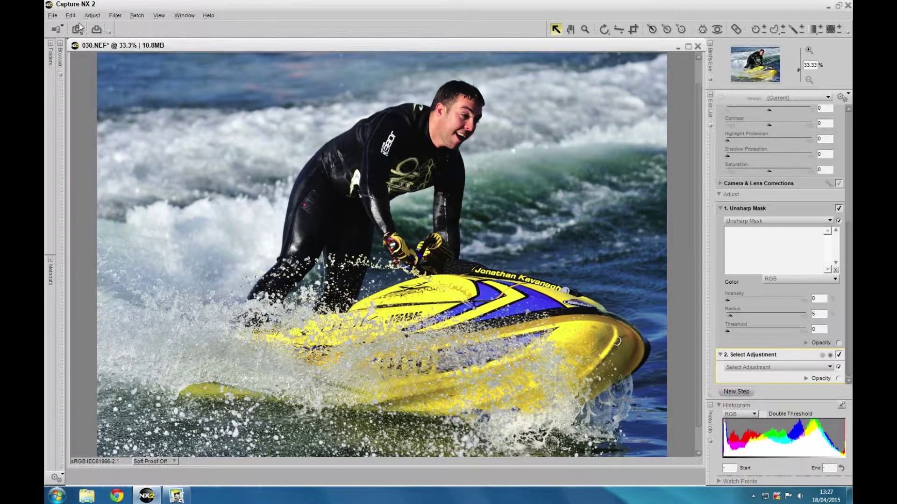
{"action": "left_click", "coordinate": [92, 16]}
{"action": "mouse_move", "coordinate": [98, 47]}
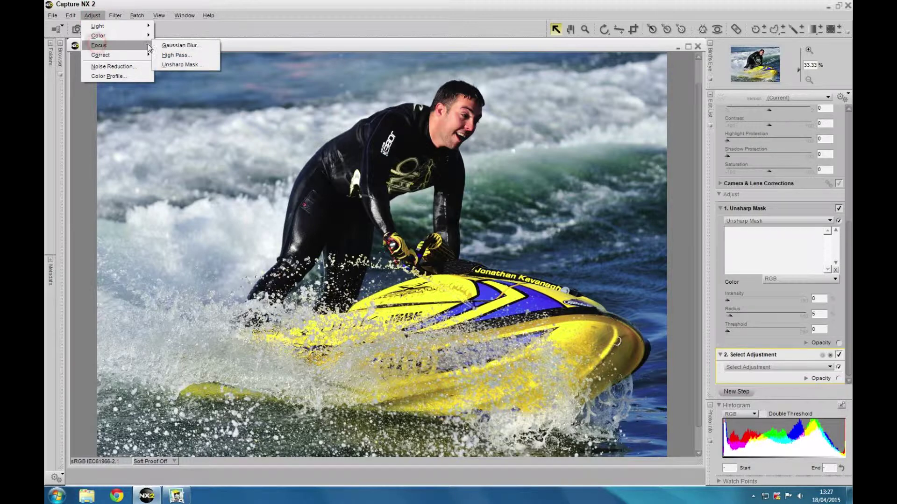
{"action": "left_click", "coordinate": [171, 57]}
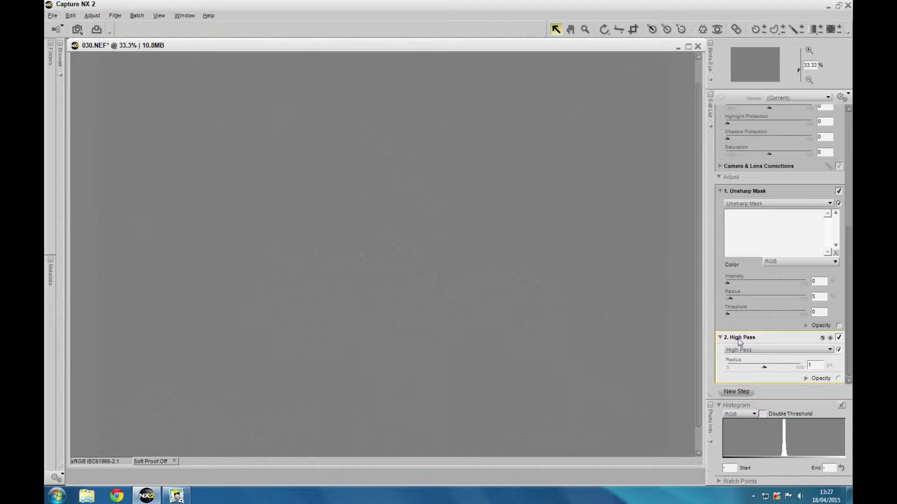
- Set the High Pass step's Blending Mode to Overlay at 100% opacity
{"action": "left_click", "coordinate": [805, 379]}
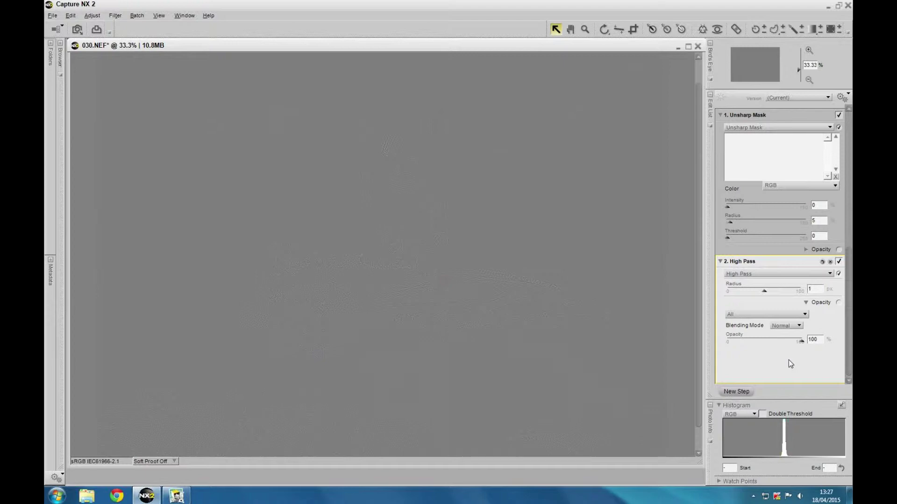
{"action": "left_click", "coordinate": [798, 327]}
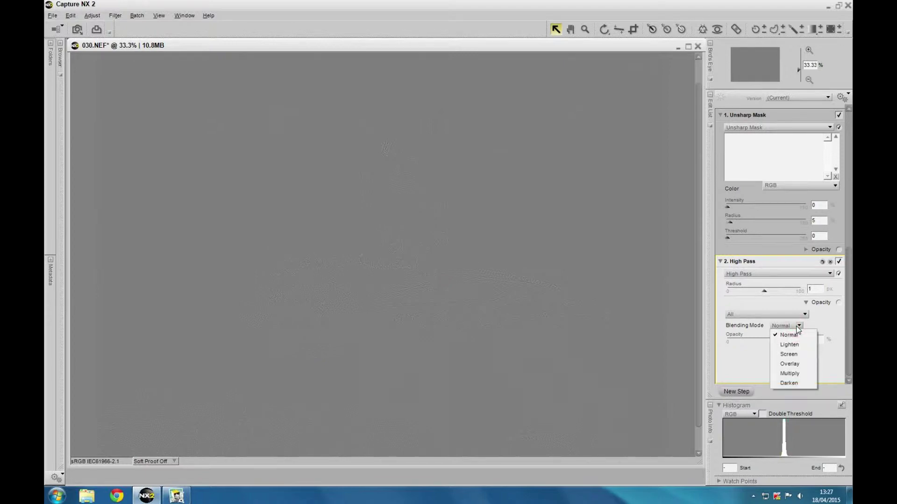
{"action": "left_click", "coordinate": [788, 364]}
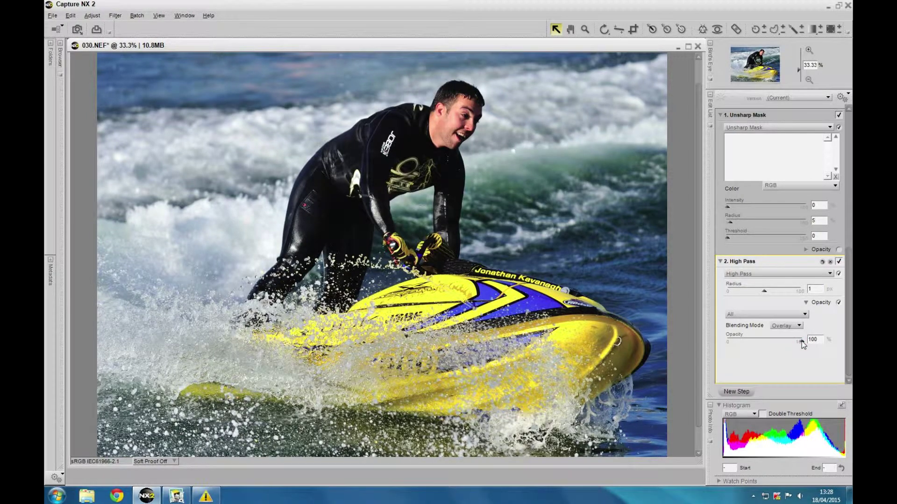
- Close the warning window from the taskbar while trying lower High Pass opacity values
{"action": "left_click_drag", "start_coordinate": [802, 345], "coordinate": [774, 344]}
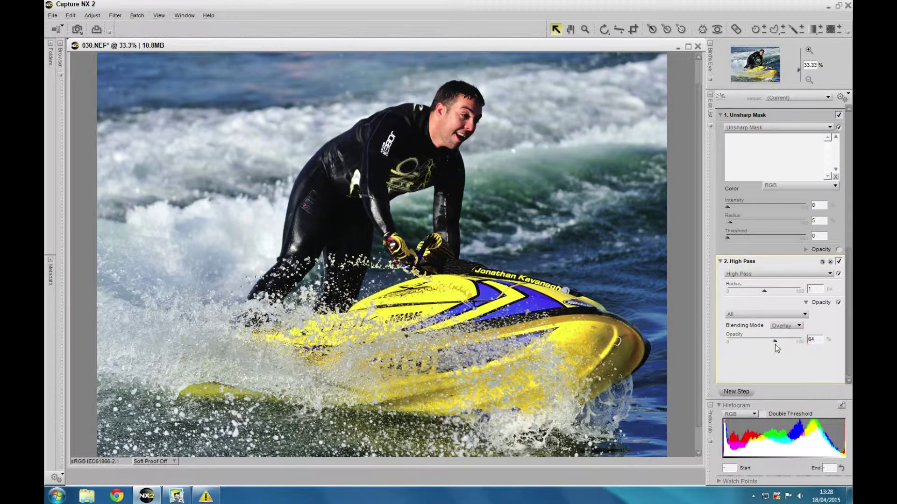
{"action": "right_click", "coordinate": [200, 499]}
{"action": "left_click", "coordinate": [192, 472]}
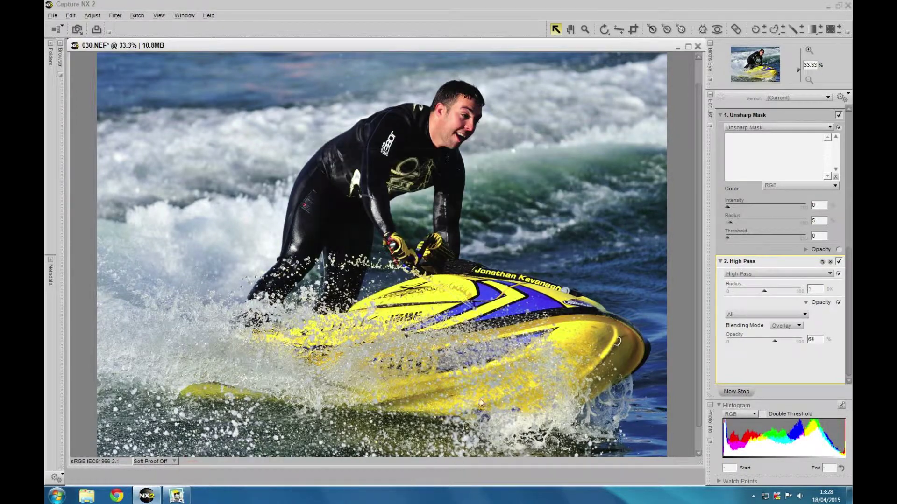
{"action": "left_click_drag", "start_coordinate": [774, 342], "coordinate": [802, 342]}
- Set the High Pass radius to 2.75 px and bring its opacity back to 100%
{"action": "mouse_move", "coordinate": [765, 294]}
{"action": "left_mouse_down"}
{"action": "mouse_move", "coordinate": [779, 295]}
{"action": "mouse_move", "coordinate": [727, 299]}
{"action": "mouse_move", "coordinate": [768, 299]}
{"action": "left_mouse_up"}
{"action": "left_click_drag", "start_coordinate": [767, 301], "coordinate": [775, 301]}
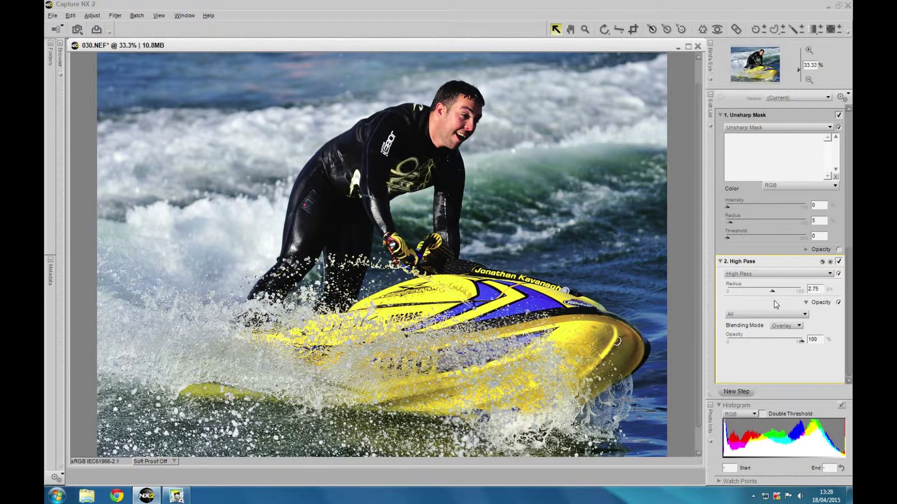
{"action": "left_click", "coordinate": [802, 341]}
{"action": "left_click_drag", "start_coordinate": [801, 341], "coordinate": [783, 360]}
{"action": "left_click_drag", "start_coordinate": [781, 344], "coordinate": [805, 347]}
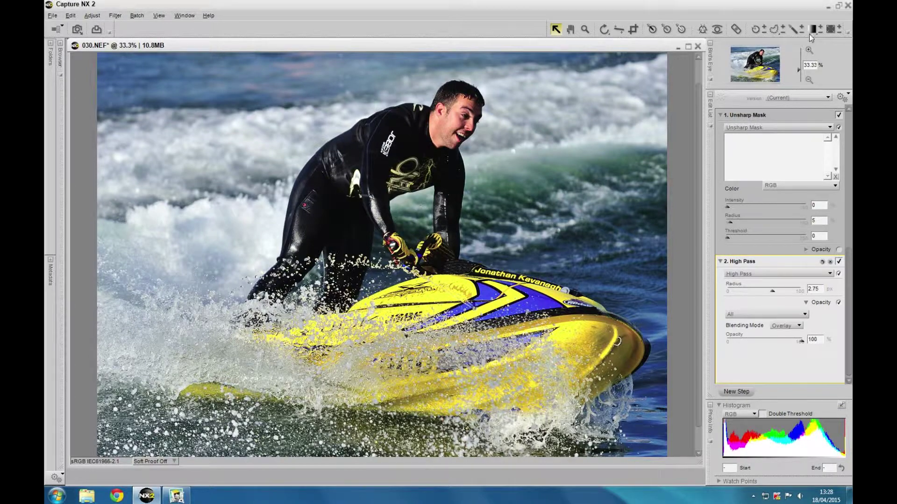
- Zoom to 100% and pan over the jet-ski's bow, hull lettering and the rider
{"action": "left_click", "coordinate": [808, 50]}
{"action": "left_click", "coordinate": [808, 50]}
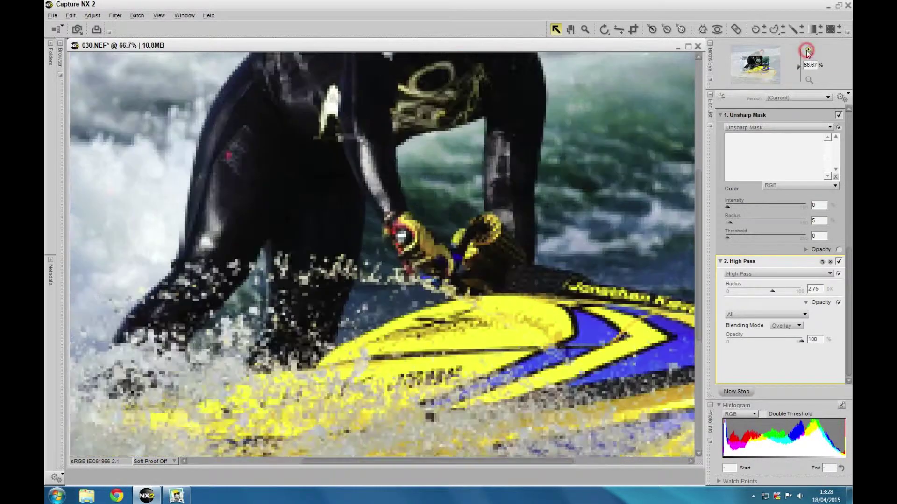
{"action": "left_click", "coordinate": [808, 50]}
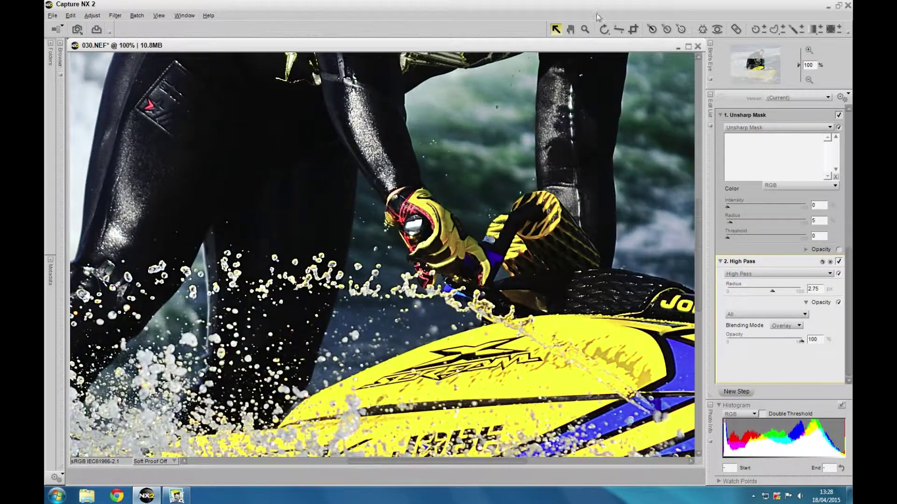
{"action": "left_click", "coordinate": [570, 29]}
{"action": "left_click_drag", "start_coordinate": [404, 415], "coordinate": [385, 268]}
{"action": "left_click_drag", "start_coordinate": [528, 278], "coordinate": [115, 227]}
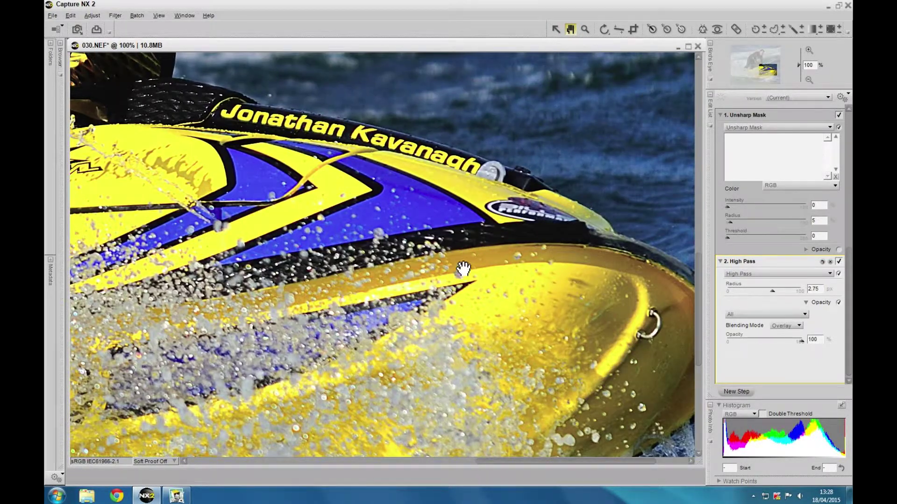
{"action": "left_click_drag", "start_coordinate": [463, 269], "coordinate": [613, 278]}
{"action": "left_click_drag", "start_coordinate": [571, 194], "coordinate": [571, 287]}
{"action": "left_click_drag", "start_coordinate": [479, 176], "coordinate": [526, 308]}
{"action": "left_click_drag", "start_coordinate": [454, 131], "coordinate": [466, 260]}
{"action": "mouse_move", "coordinate": [489, 193]}
{"action": "left_mouse_down"}
{"action": "mouse_move", "coordinate": [558, 227]}
{"action": "mouse_move", "coordinate": [560, 198]}
{"action": "left_mouse_up"}
- Pan across the rider's legs, the white spray and the yellow board's lettering
{"action": "left_click_drag", "start_coordinate": [467, 299], "coordinate": [464, 260]}
{"action": "left_click_drag", "start_coordinate": [374, 373], "coordinate": [474, 264]}
{"action": "left_click_drag", "start_coordinate": [371, 392], "coordinate": [411, 250]}
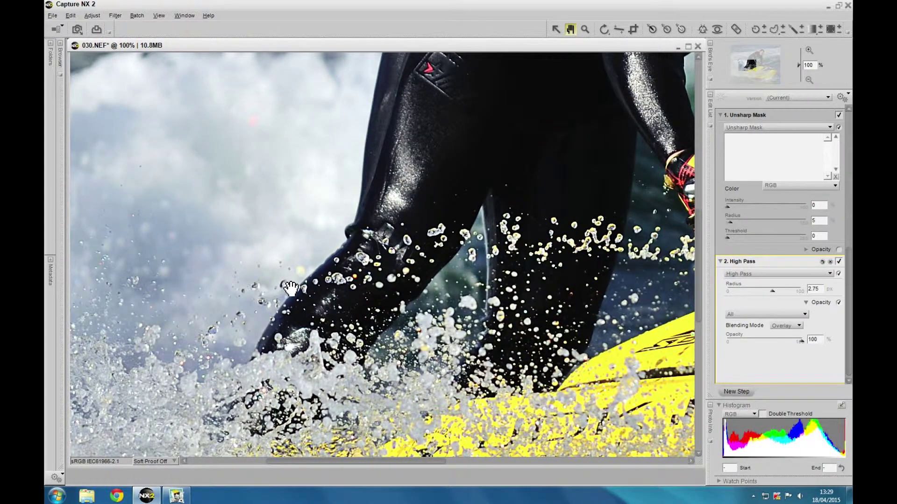
{"action": "left_click_drag", "start_coordinate": [228, 437], "coordinate": [470, 335]}
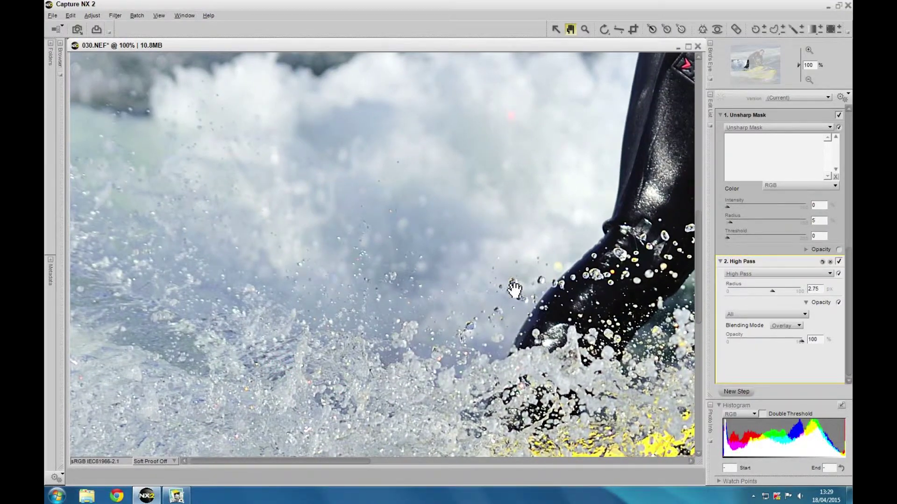
{"action": "left_click_drag", "start_coordinate": [234, 322], "coordinate": [350, 194]}
{"action": "left_click_drag", "start_coordinate": [335, 294], "coordinate": [286, 206]}
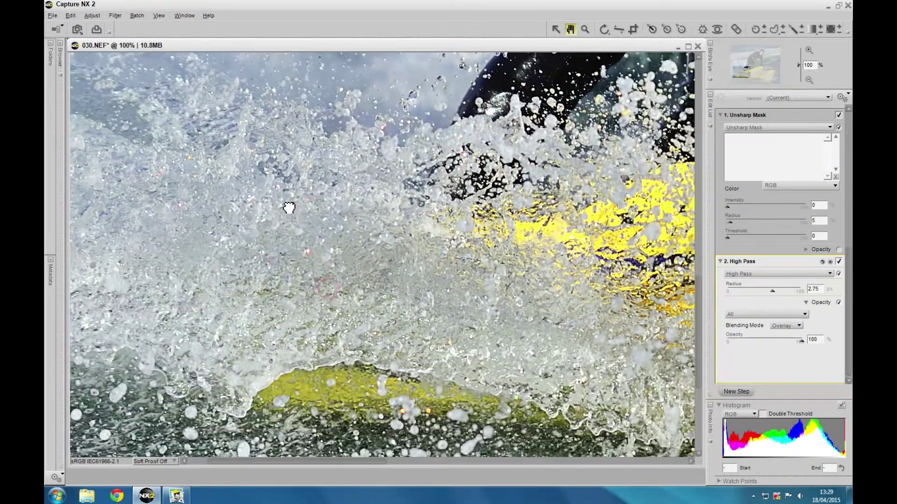
{"action": "left_click_drag", "start_coordinate": [380, 380], "coordinate": [338, 246]}
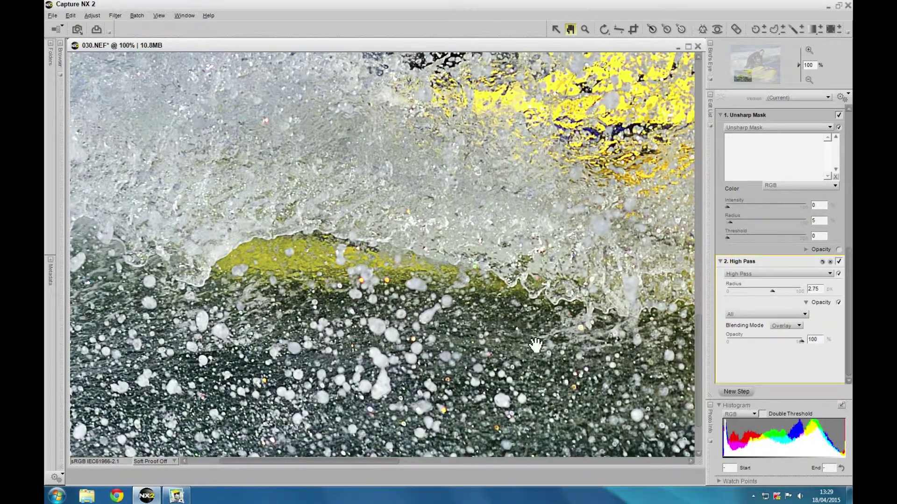
{"action": "left_click_drag", "start_coordinate": [572, 312], "coordinate": [502, 365]}
{"action": "left_click_drag", "start_coordinate": [583, 295], "coordinate": [390, 308]}
{"action": "left_click_drag", "start_coordinate": [560, 298], "coordinate": [514, 309]}
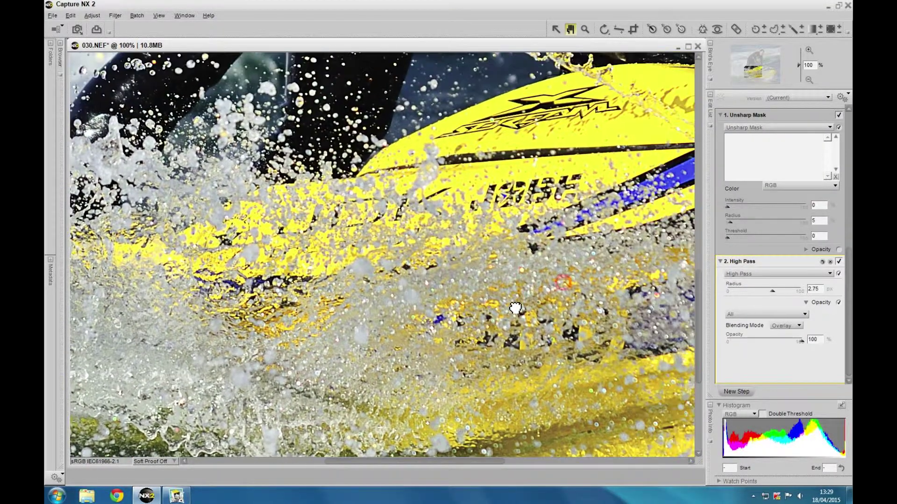
- Zoom back out to 33.3%, compare High Pass at 0% opacity, and add an empty third step
{"action": "left_click", "coordinate": [809, 80]}
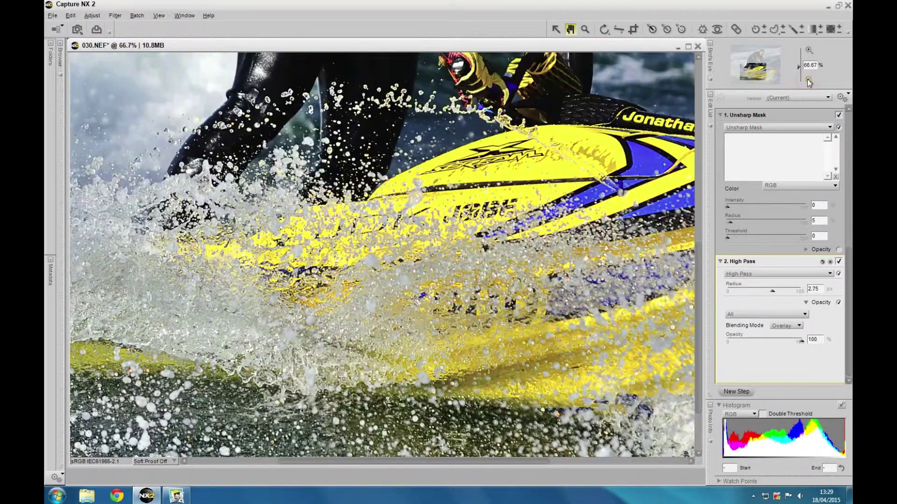
{"action": "left_click", "coordinate": [809, 80]}
{"action": "left_click", "coordinate": [808, 81]}
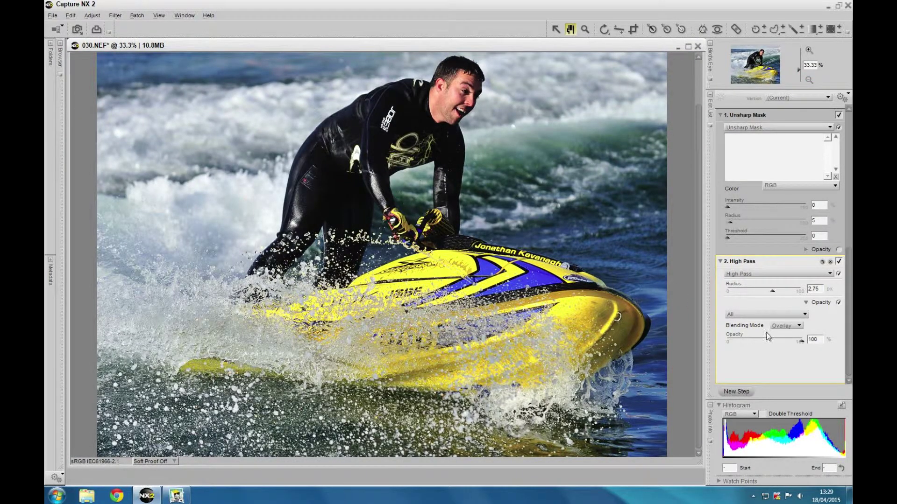
{"action": "left_click_drag", "start_coordinate": [800, 341], "coordinate": [843, 343]}
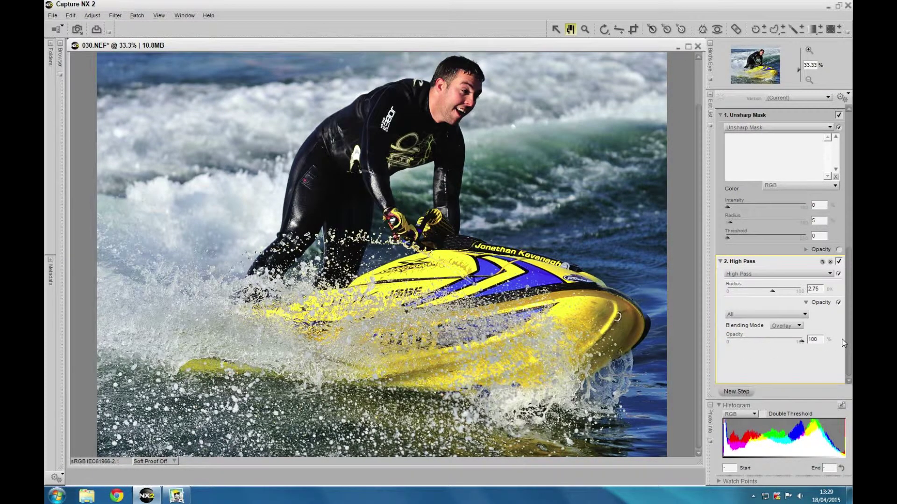
{"action": "left_click", "coordinate": [736, 392]}
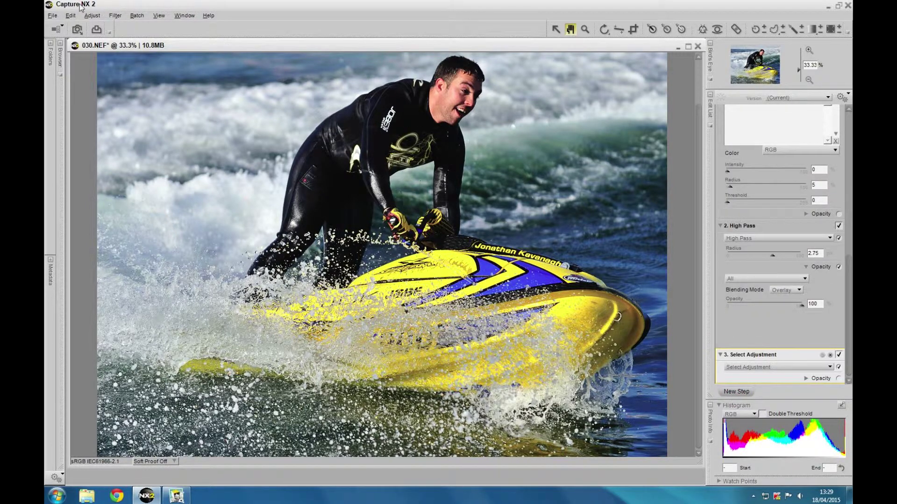
- Use Save As to save the photo to the Desktop as 030.tif with type TIFF (*.tif; *.tiff)
{"action": "left_click", "coordinate": [53, 15]}
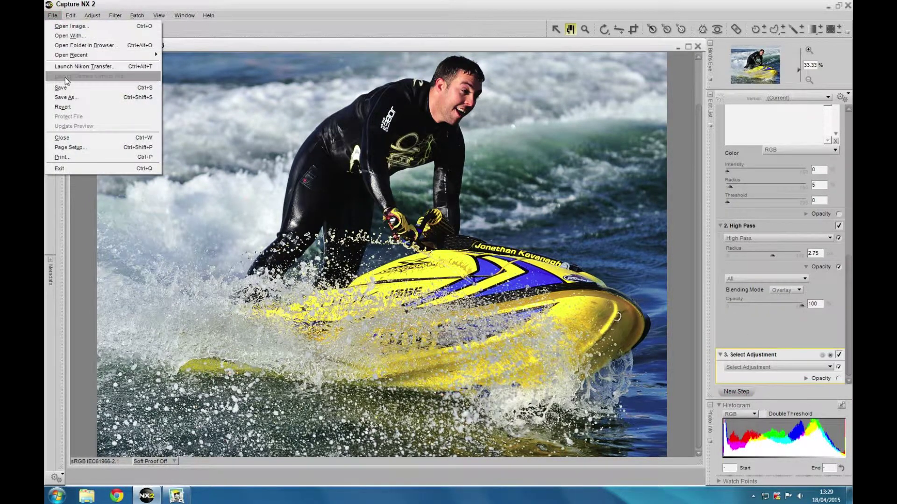
{"action": "left_click", "coordinate": [67, 97]}
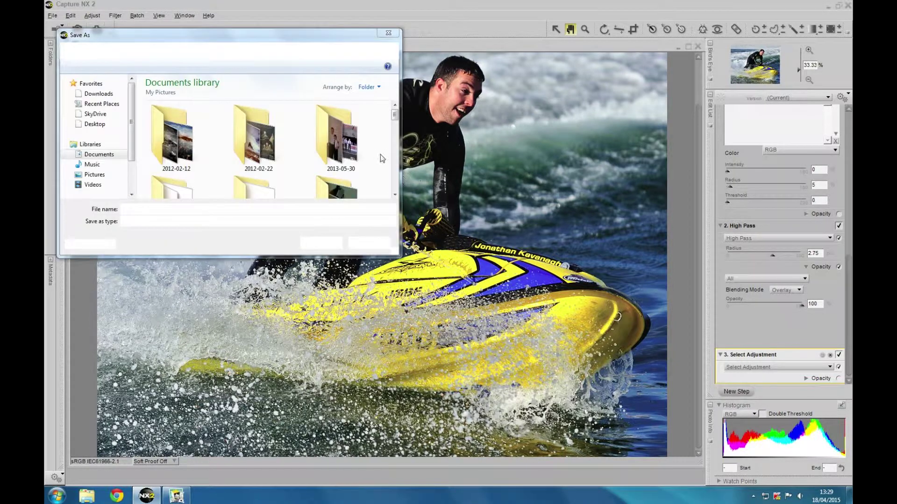
{"action": "left_click_drag", "start_coordinate": [244, 40], "coordinate": [369, 57]}
{"action": "left_click", "coordinate": [224, 141]}
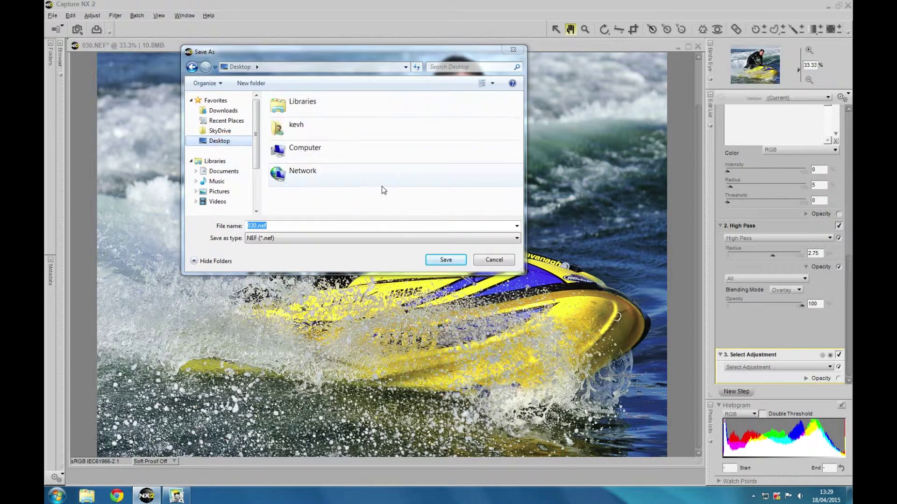
{"action": "left_click", "coordinate": [373, 154]}
{"action": "scroll", "coordinate": [372, 154], "scroll_direction": "down", "scroll_amount": 6}
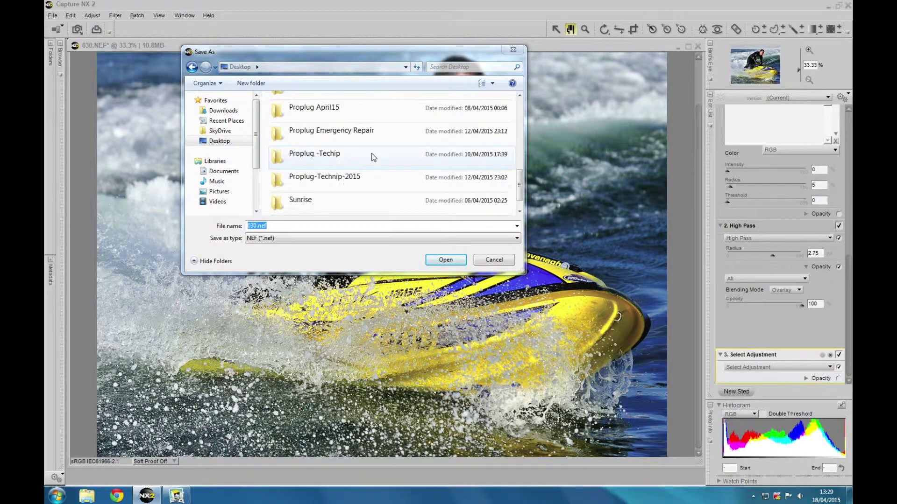
{"action": "left_click", "coordinate": [321, 204]}
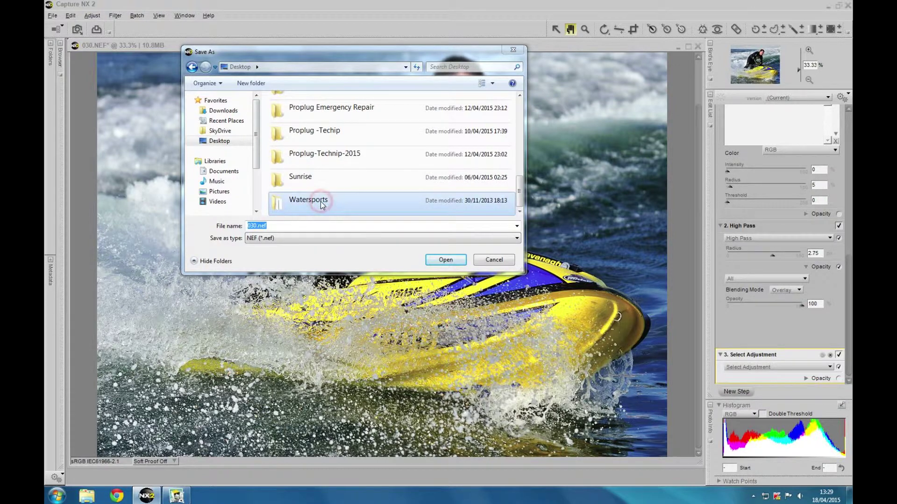
{"action": "left_click", "coordinate": [517, 238]}
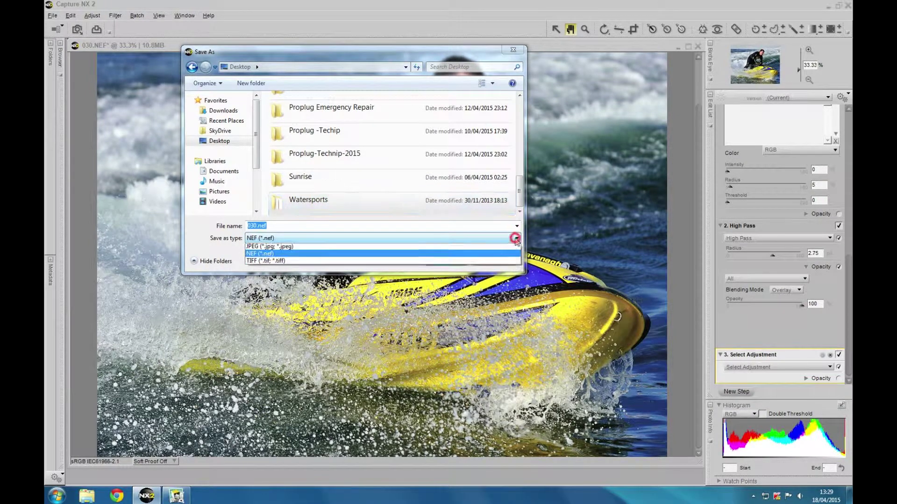
{"action": "left_click", "coordinate": [260, 262]}
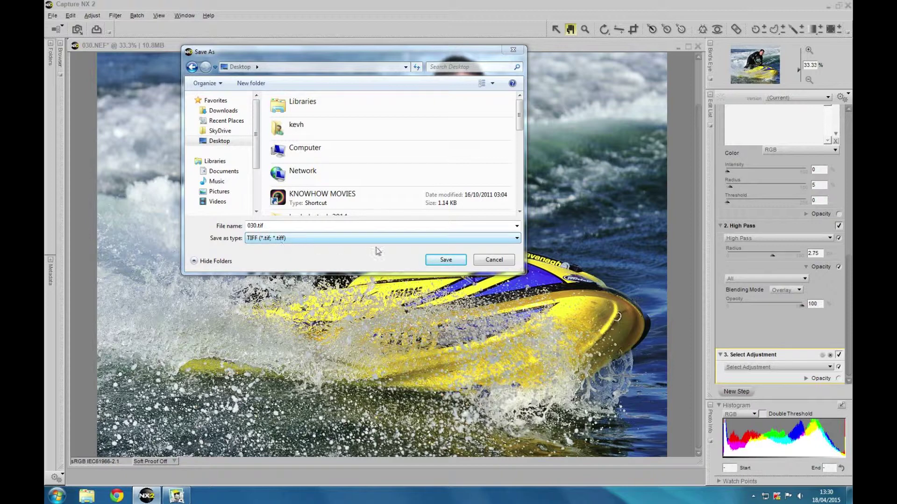
{"action": "left_click", "coordinate": [446, 260]}
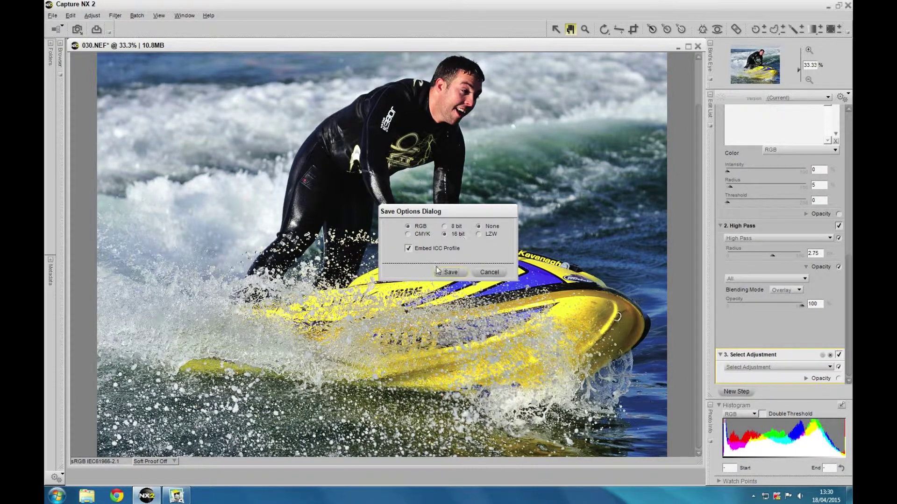
- Confirm the save options: RGB, 16 bit, no compression, ICC profile embedded
{"action": "left_click", "coordinate": [450, 272]}
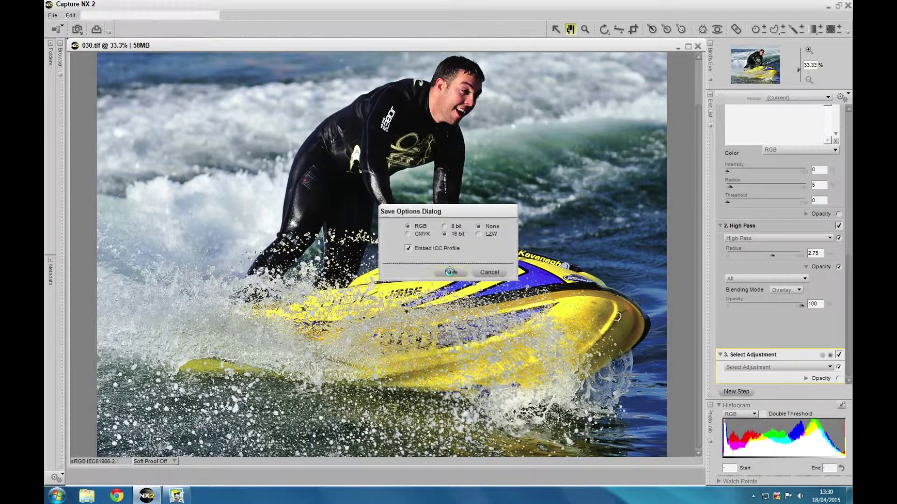
- Close 030.tif and quit Capture NX 2, then launch the Picture Control Utility from ViewNX 2
{"action": "left_click", "coordinate": [696, 47]}
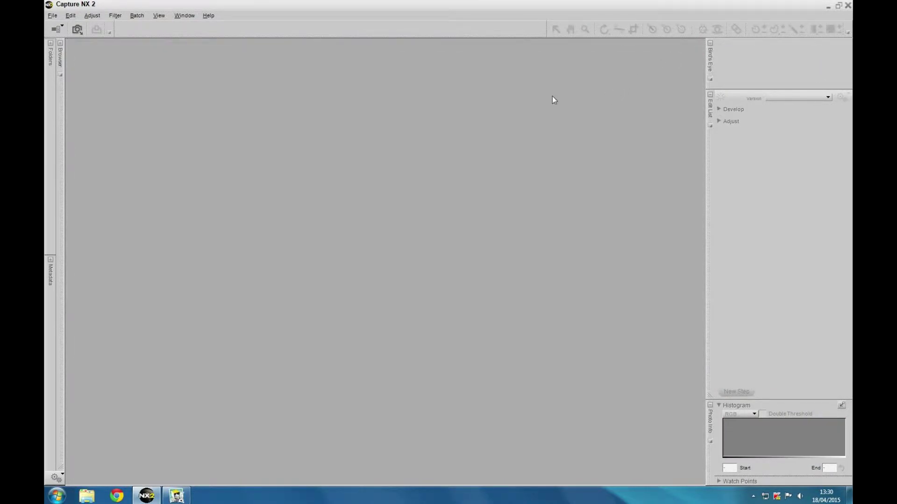
{"action": "left_click", "coordinate": [848, 6]}
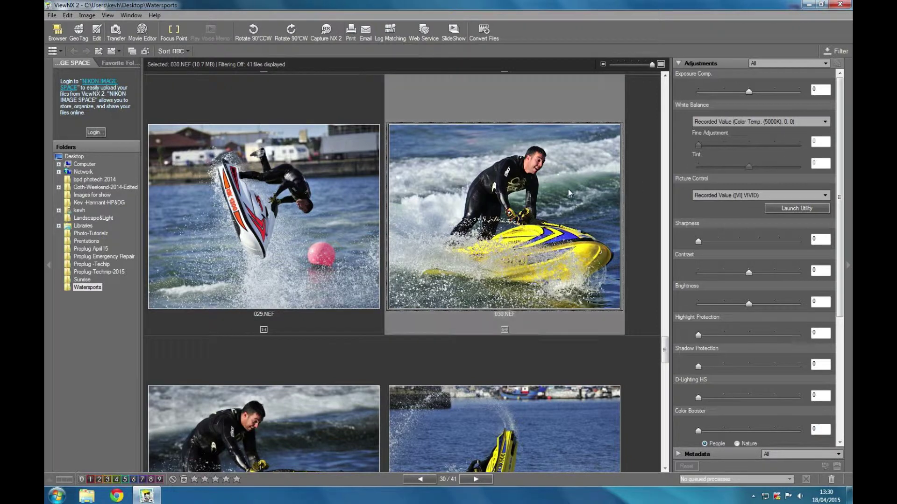
{"action": "left_click", "coordinate": [800, 208]}
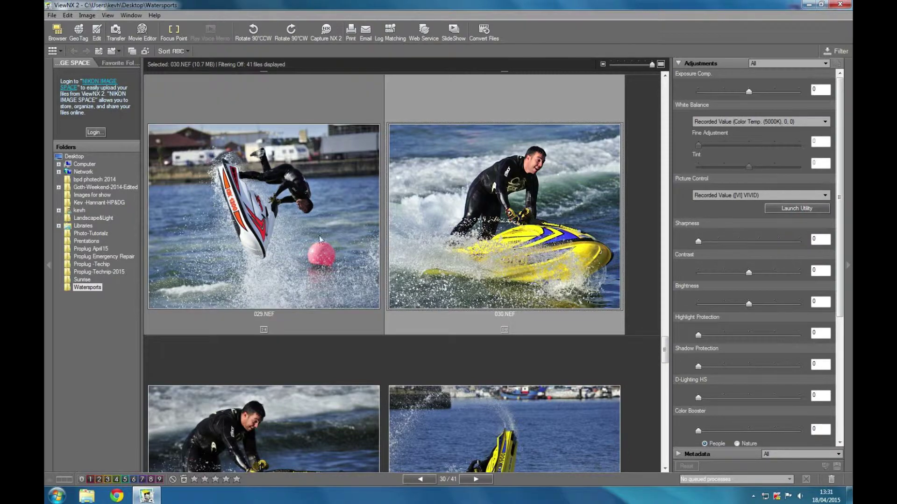
- Confirm the utility launch, reposition its window, and preview Monochrome and D2XMODE1 on the photo
{"action": "left_click", "coordinate": [489, 269]}
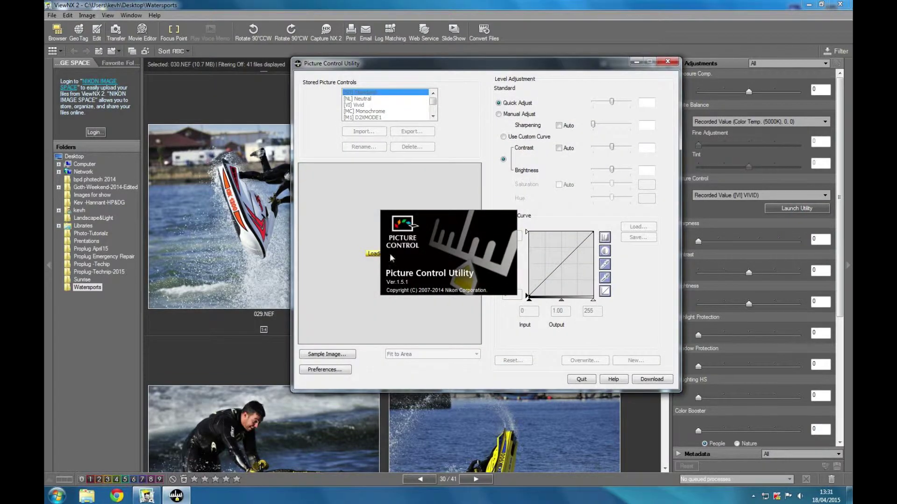
{"action": "left_click_drag", "start_coordinate": [518, 70], "coordinate": [446, 87]}
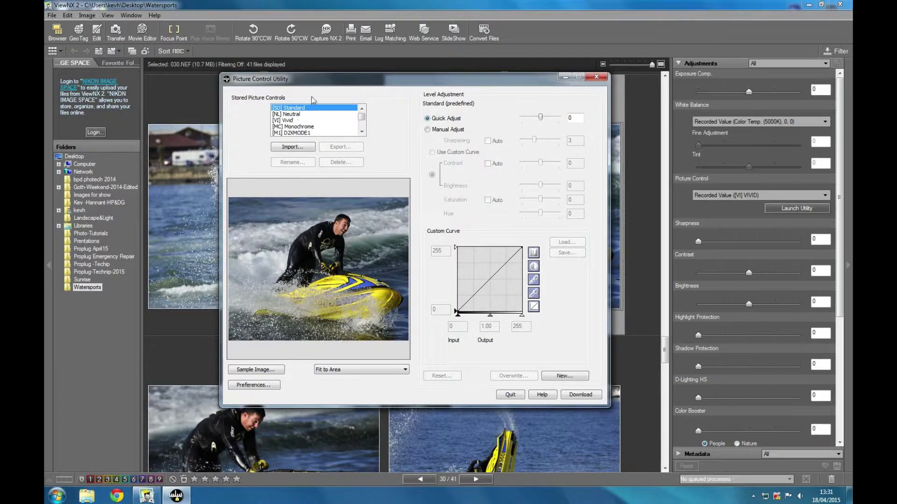
{"action": "left_click_drag", "start_coordinate": [318, 80], "coordinate": [394, 277]}
{"action": "left_click", "coordinate": [363, 324]}
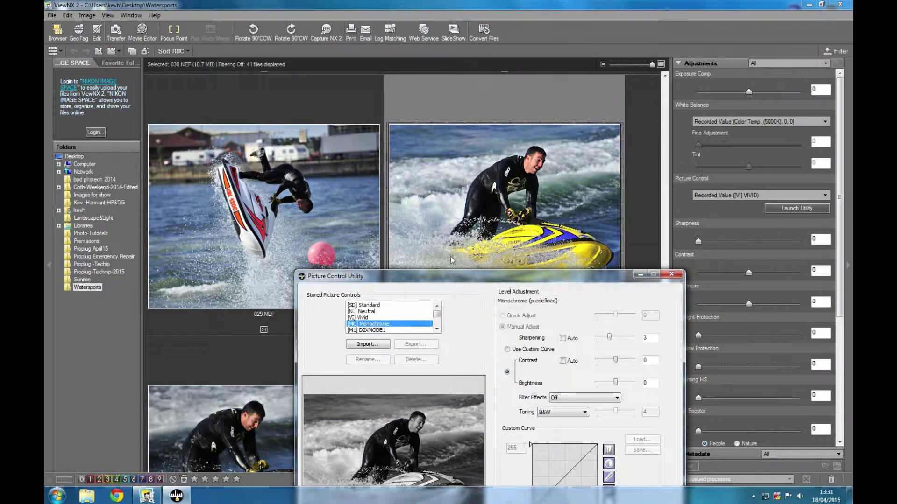
{"action": "left_click", "coordinate": [376, 330]}
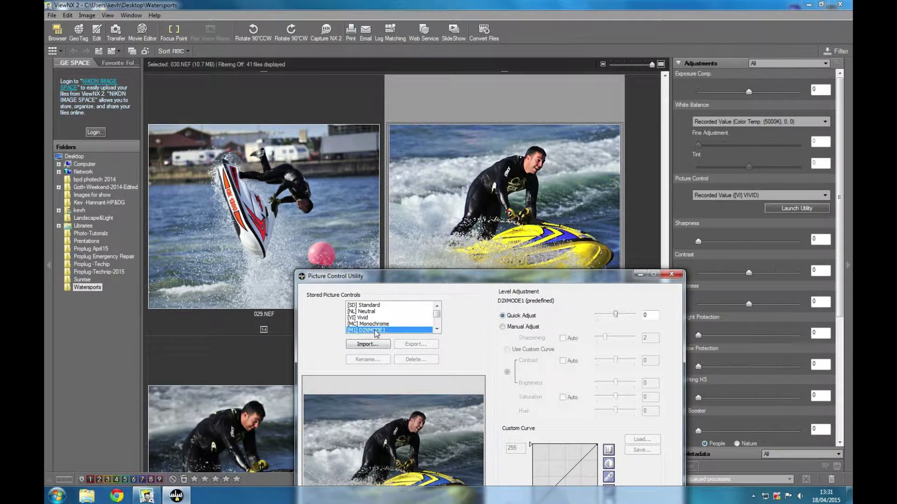
{"action": "left_click", "coordinate": [374, 324]}
{"action": "left_click_drag", "start_coordinate": [388, 276], "coordinate": [422, 116]}
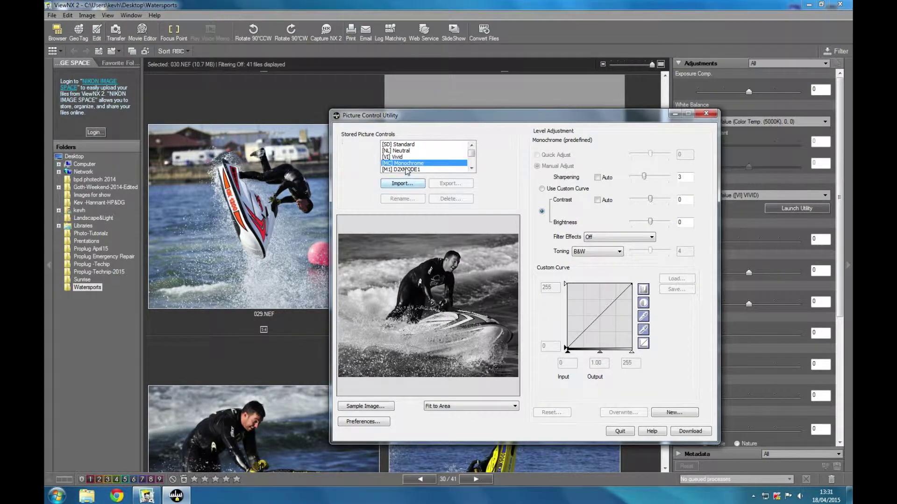
- Compare the Standard, Vivid, Neutral and D2XMODE1 picture controls on the jet-ski preview
{"action": "left_click", "coordinate": [402, 145]}
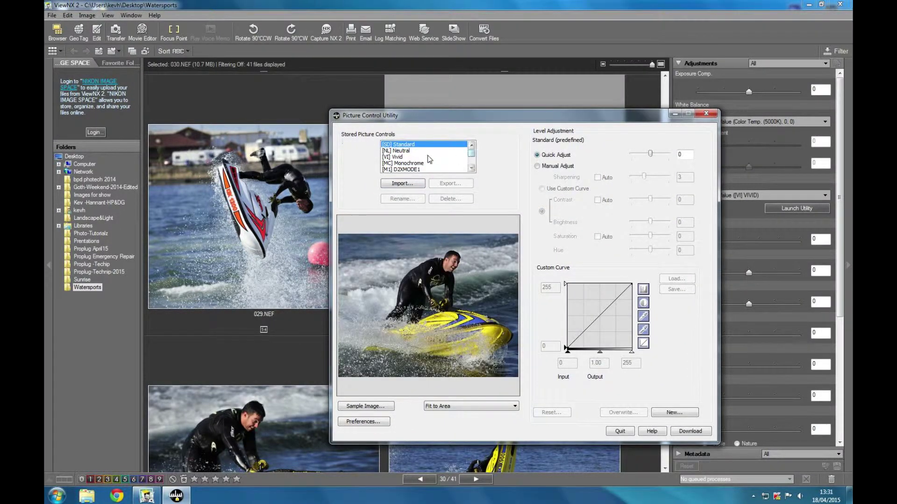
{"action": "left_click", "coordinate": [400, 158]}
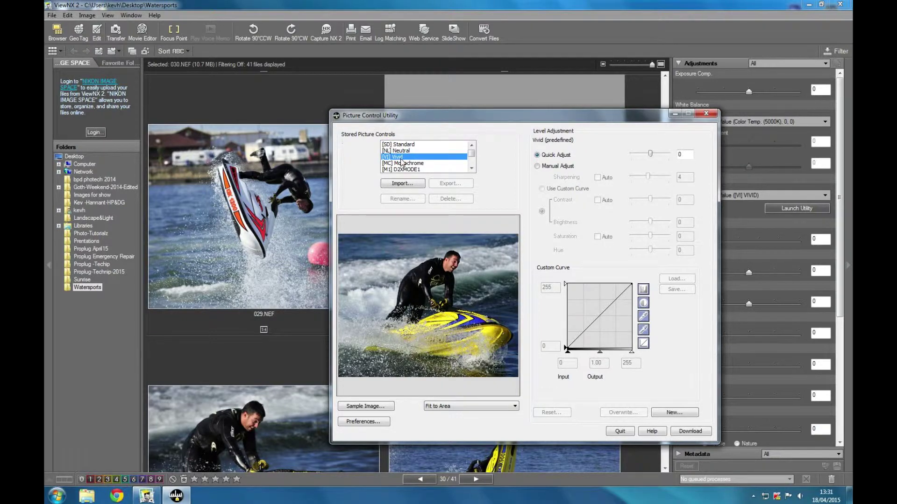
{"action": "left_click", "coordinate": [404, 145]}
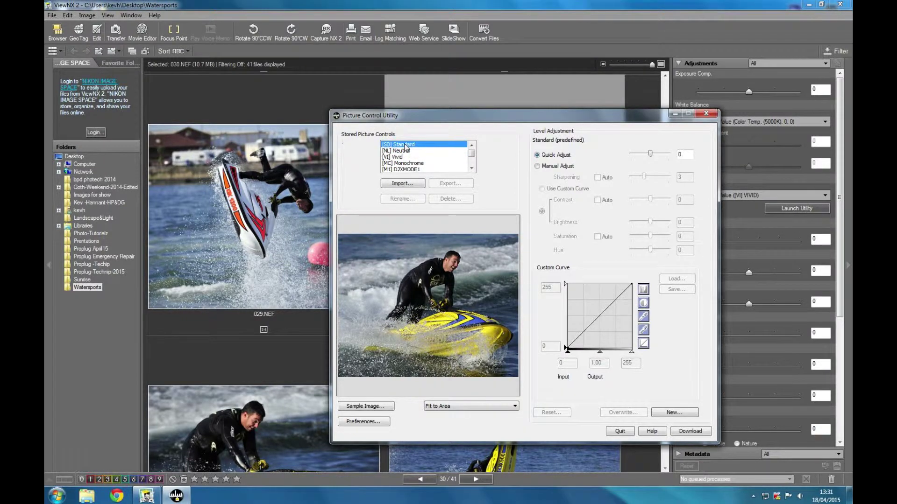
{"action": "left_click", "coordinate": [401, 151]}
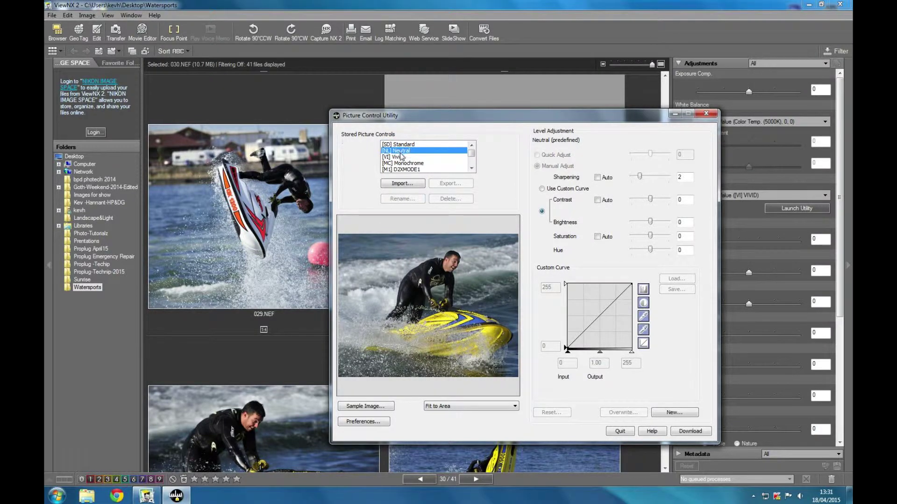
{"action": "left_click", "coordinate": [402, 157]}
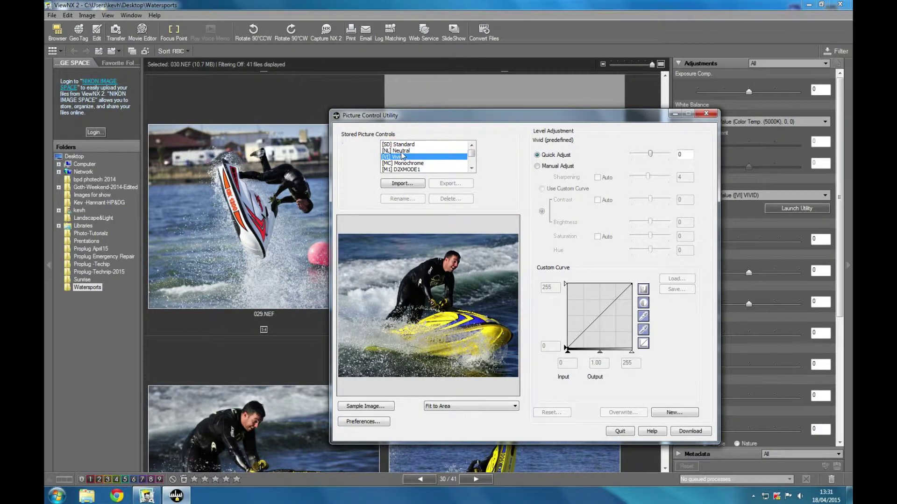
{"action": "key", "text": "Up"}
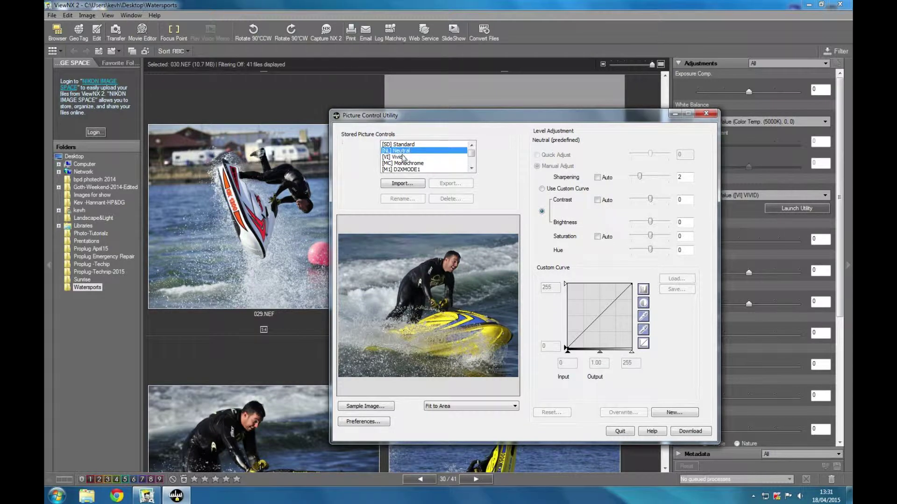
{"action": "left_click", "coordinate": [404, 170]}
{"action": "left_click", "coordinate": [470, 169]}
{"action": "left_click", "coordinate": [470, 169]}
{"action": "left_click", "coordinate": [470, 169]}
{"action": "left_click", "coordinate": [470, 169]}
{"action": "left_click", "coordinate": [470, 169]}
- Preview D2XMODE2, D2XMODE3 and Portrait, then settle on Landscape with Manual Adjust enabled
{"action": "left_click", "coordinate": [409, 150]}
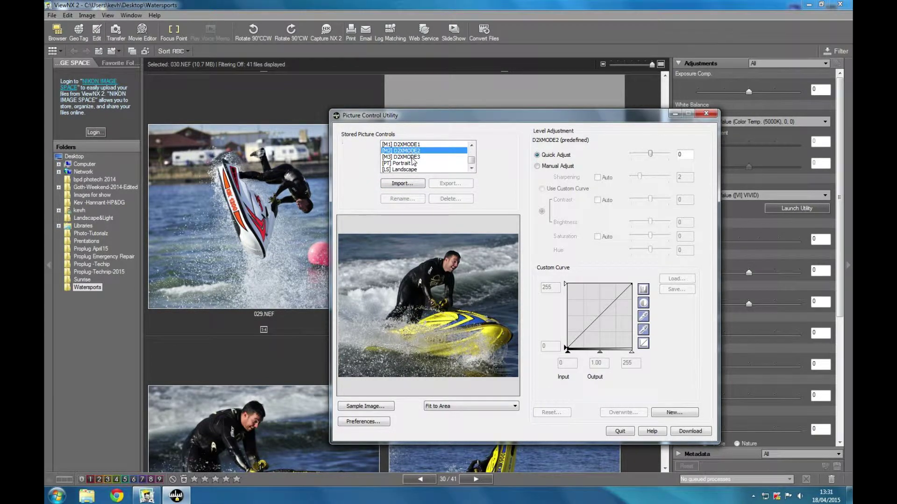
{"action": "left_click", "coordinate": [412, 158]}
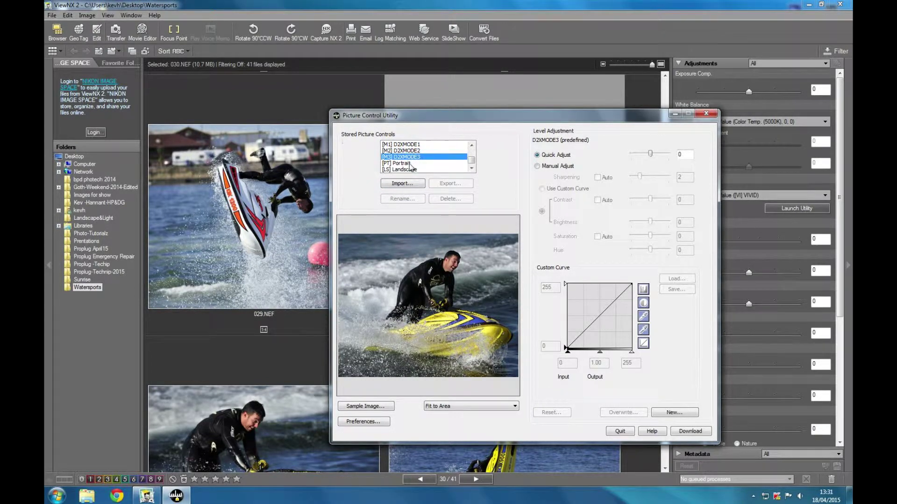
{"action": "left_click", "coordinate": [409, 163]}
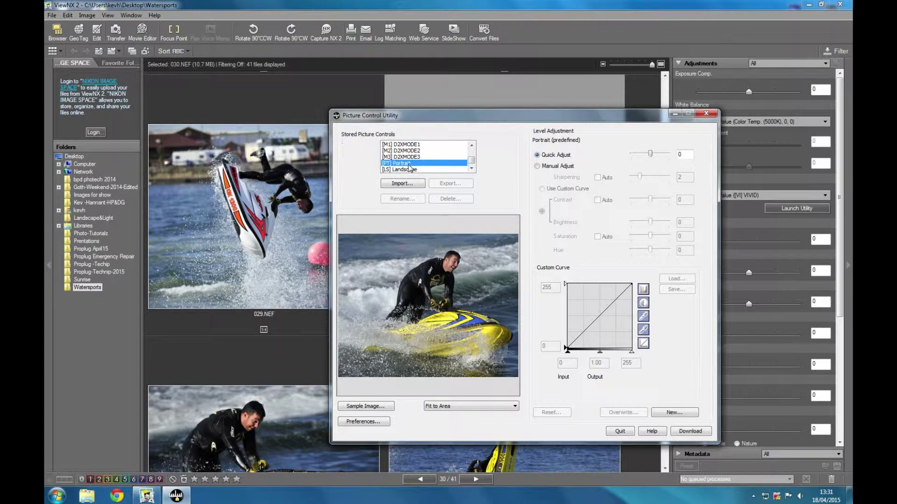
{"action": "left_click", "coordinate": [411, 169]}
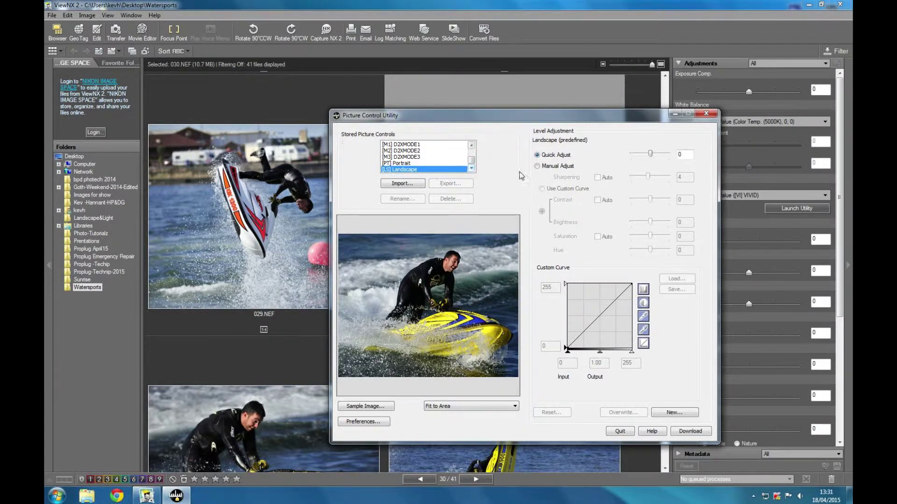
{"action": "left_click", "coordinate": [537, 166]}
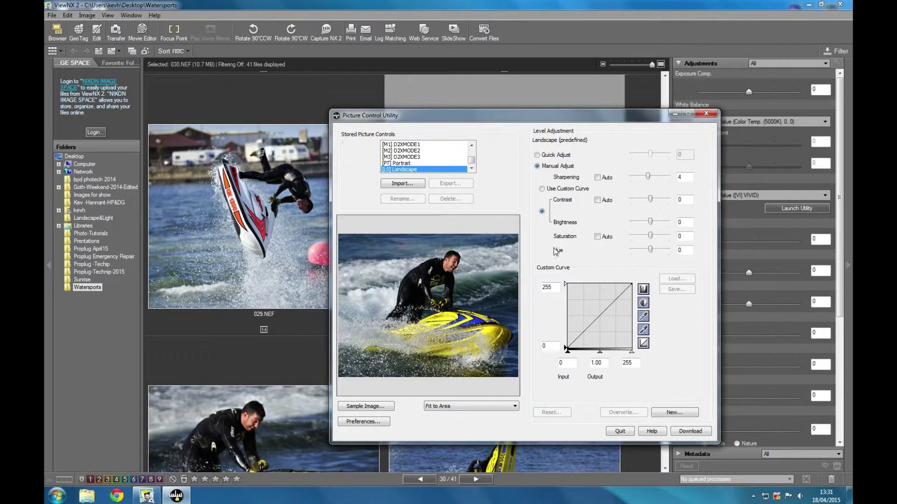
- Close the Picture Control Utility and ViewNX 2 windows
{"action": "left_click", "coordinate": [706, 113]}
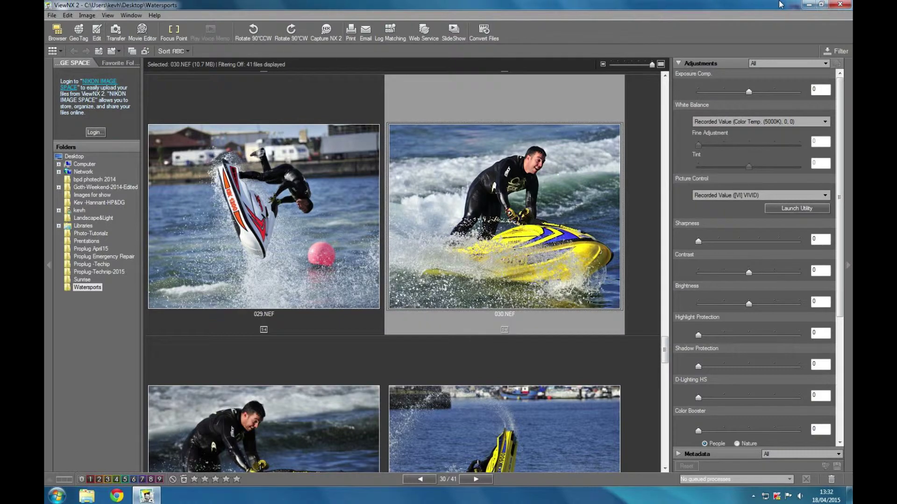
{"action": "left_click", "coordinate": [838, 4]}
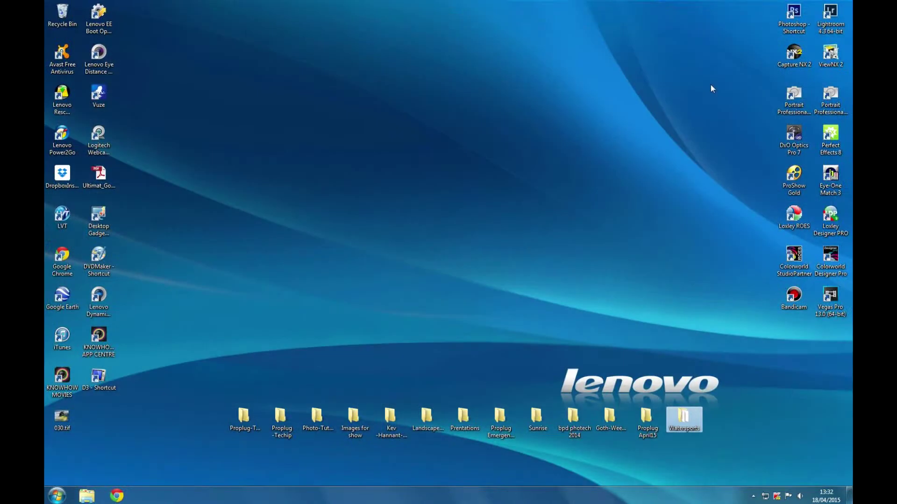